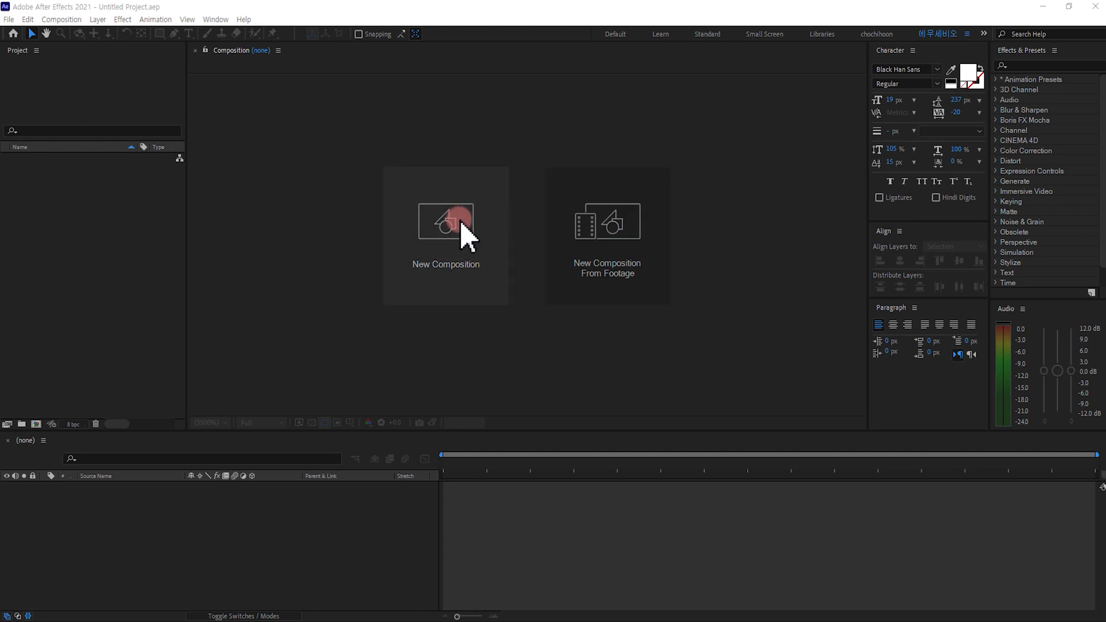
Step: Create a composition named PSRT with the HDTV 1080 29.97 preset and a duration of 10 seconds
click(447, 227)
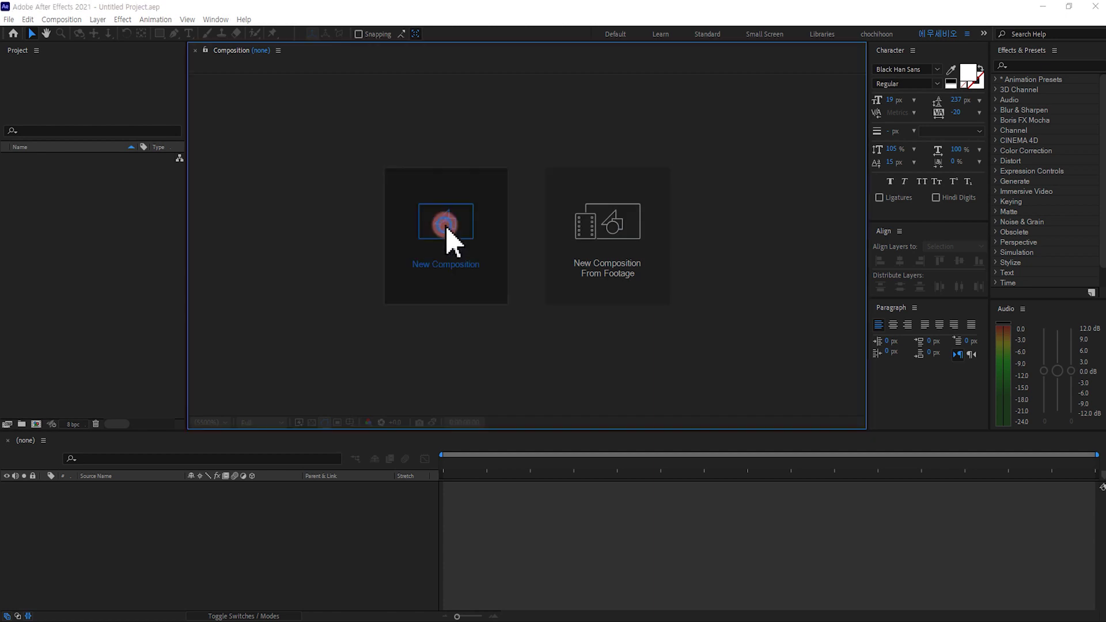
text(PSRT)
click(522, 122)
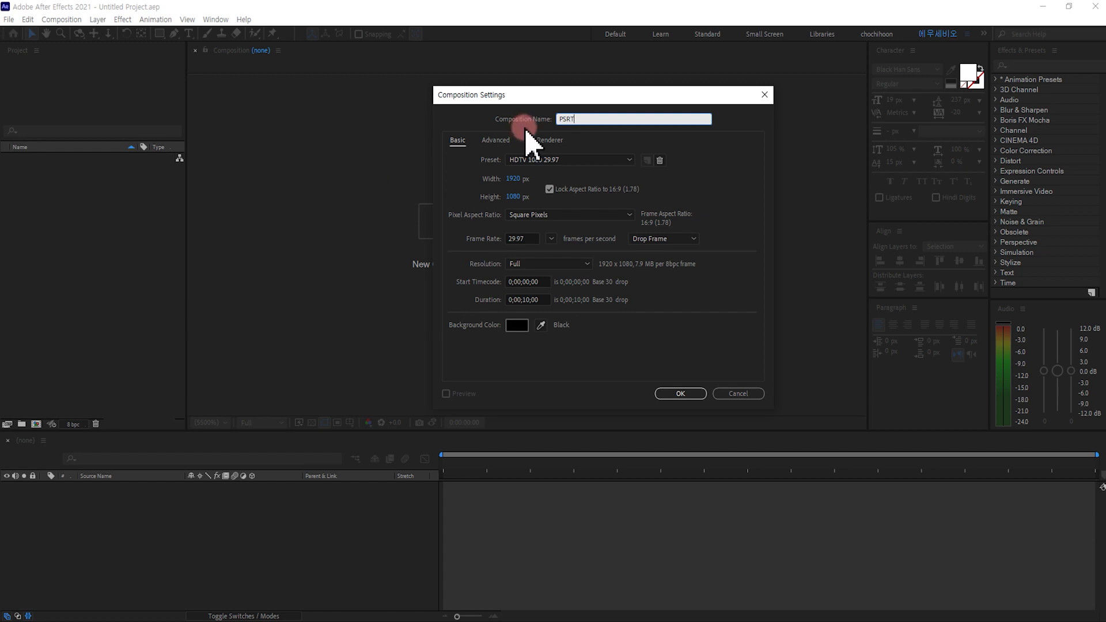
click(588, 119)
click(547, 300)
text(10)
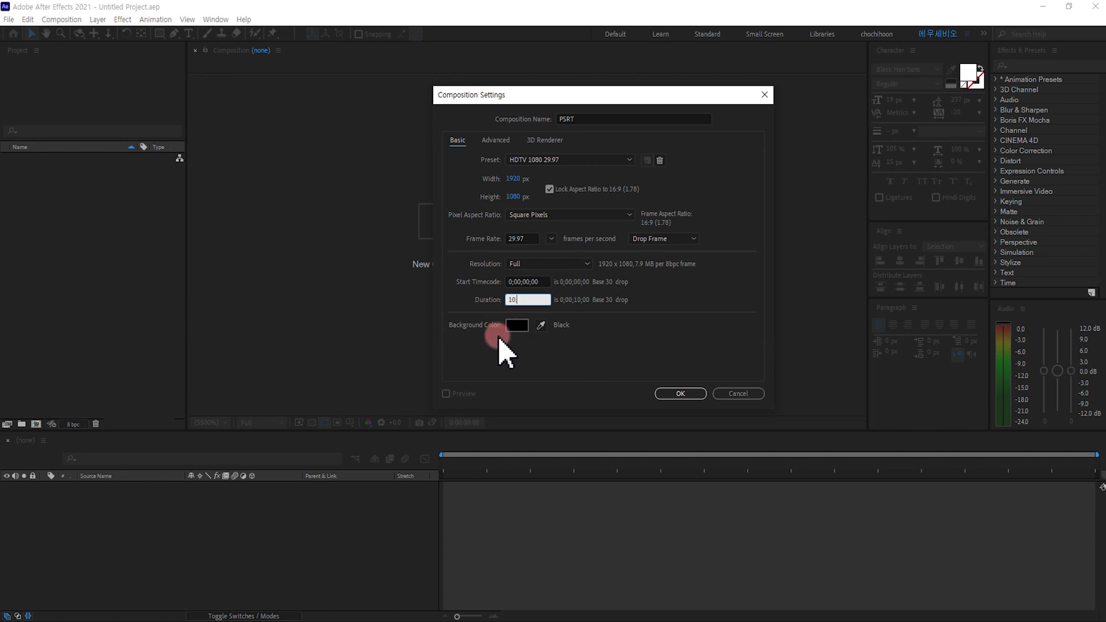
click(686, 394)
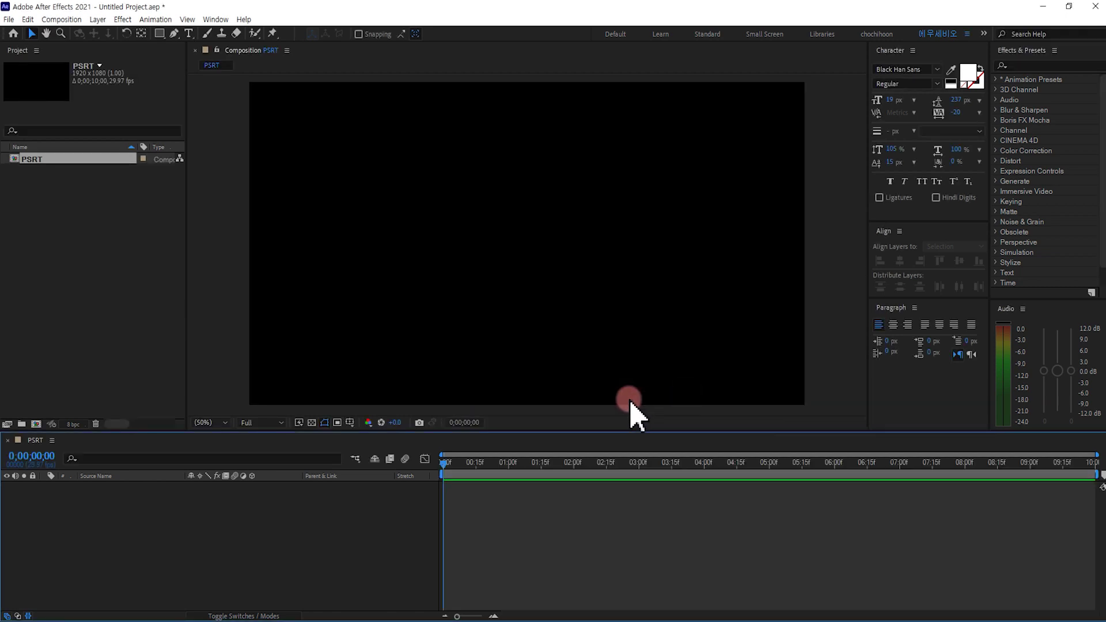
Step: Import 원숭이.png into the project as footage and add it as a layer in the PSRT timeline
click(120, 281)
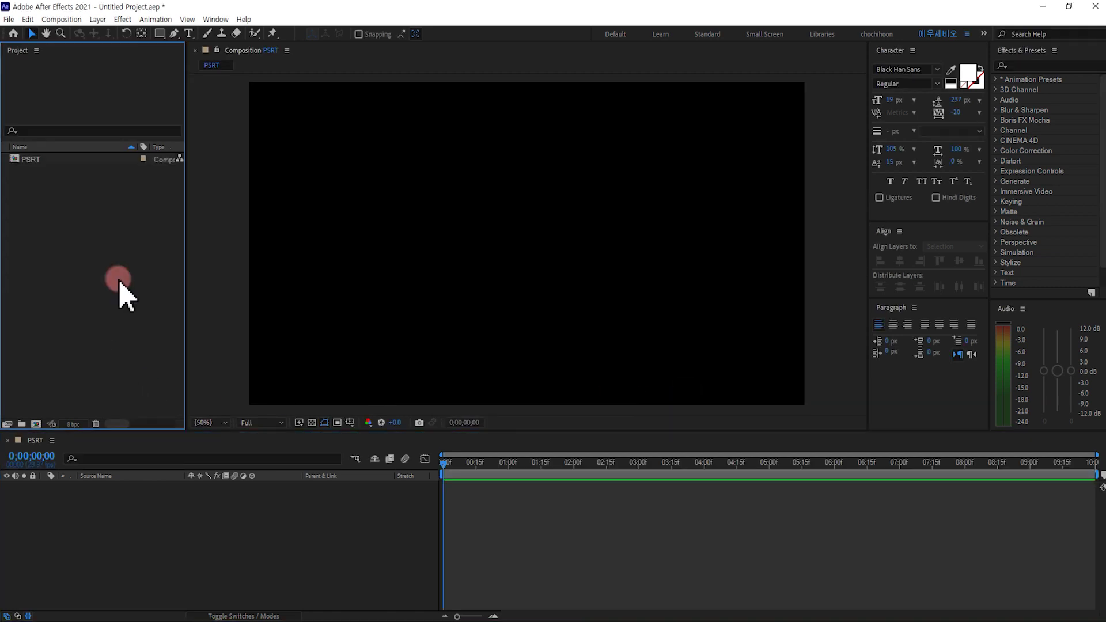
double_click(70, 227)
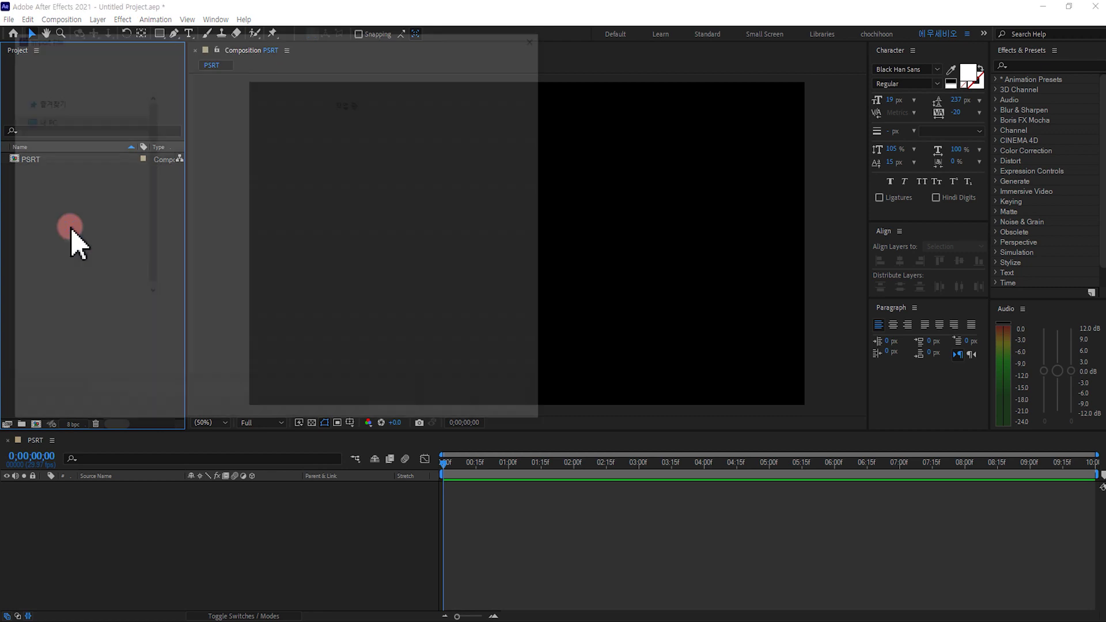
click(196, 133)
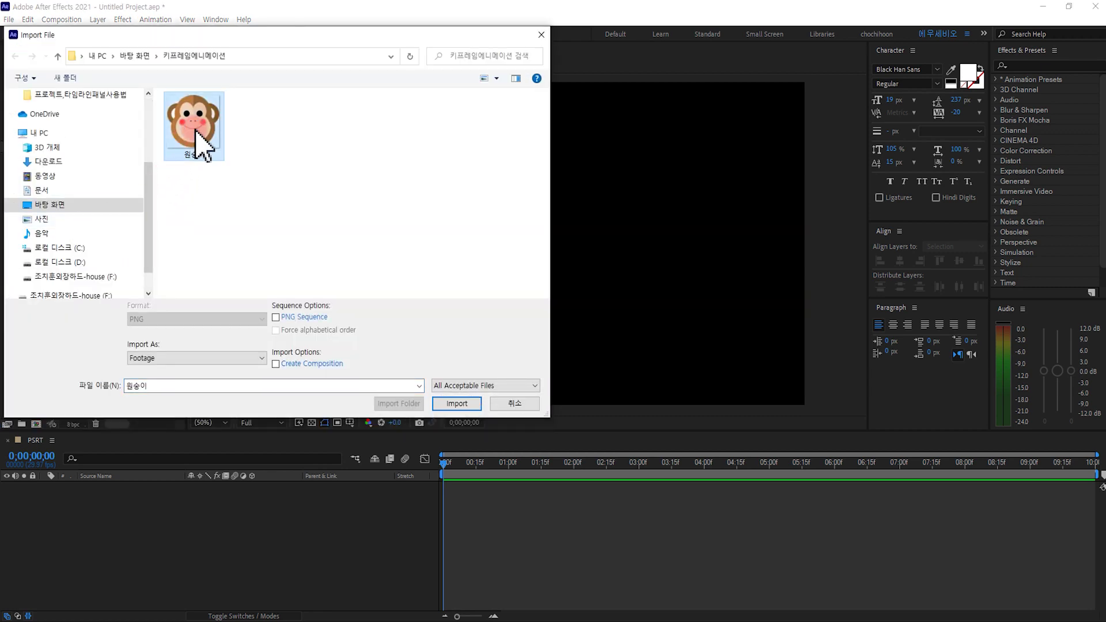
click(459, 404)
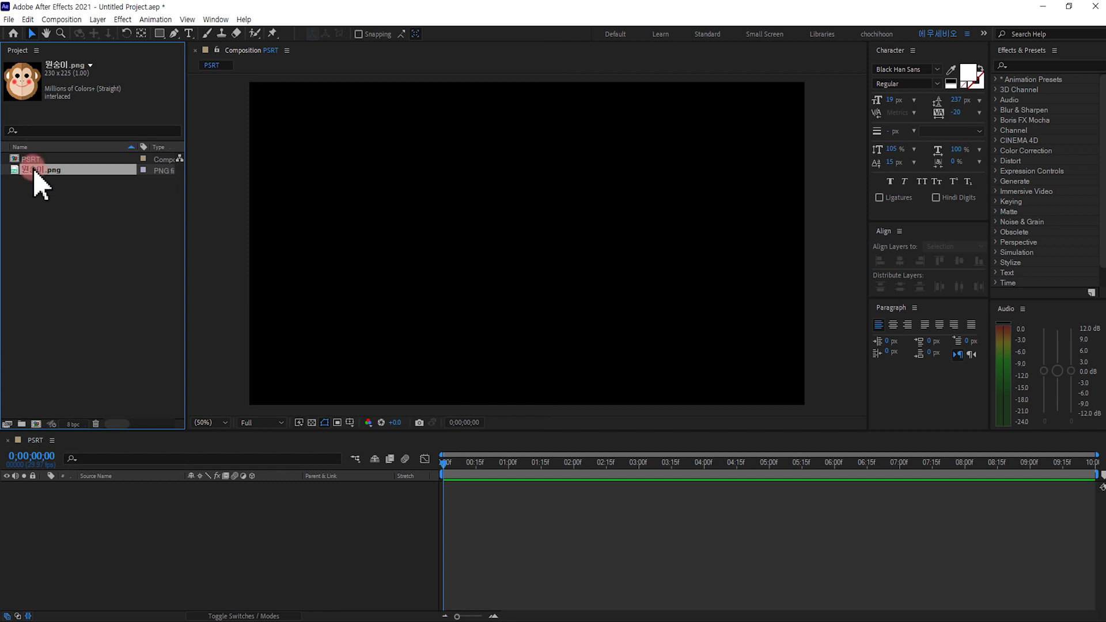
drag(34, 172, 82, 501)
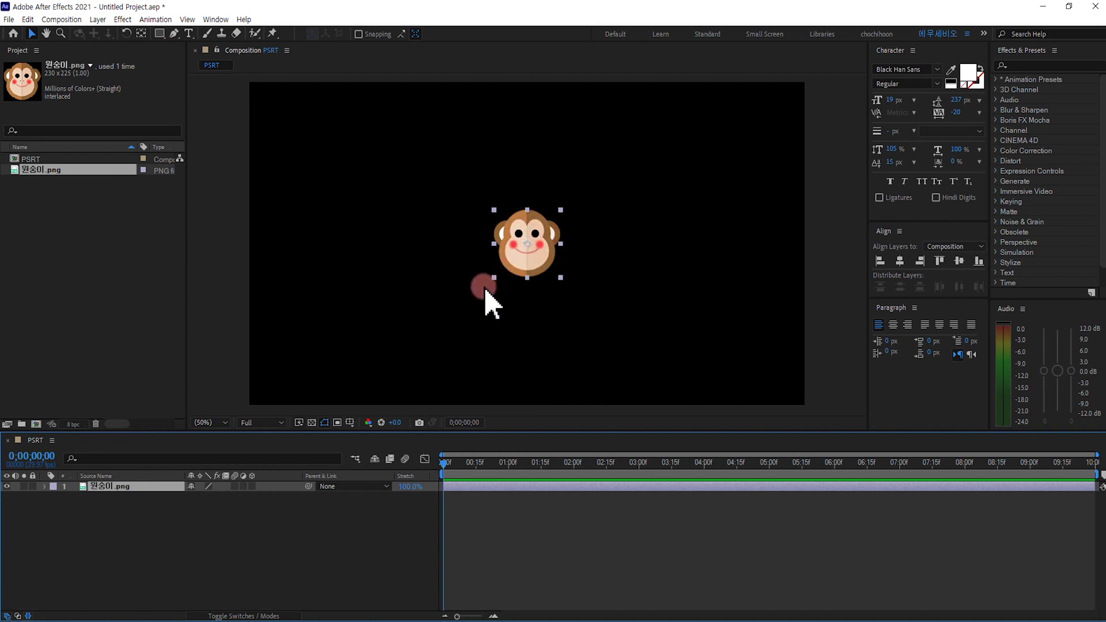
Step: Expand the 원숭이.png layer to show all its Transform properties
click(144, 527)
click(101, 488)
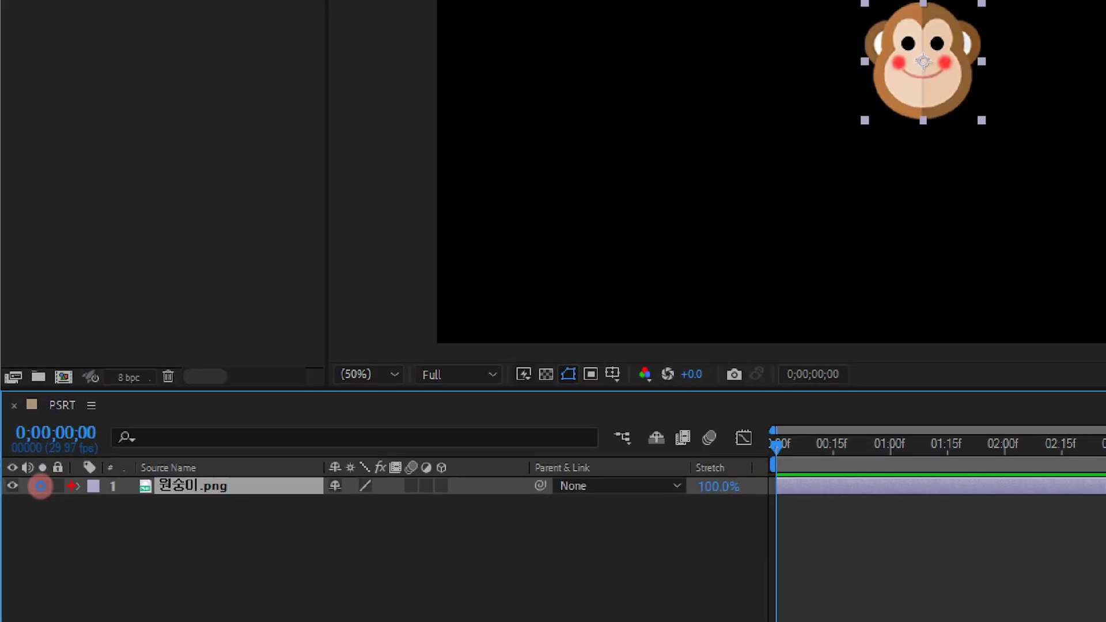
drag(61, 474, 96, 501)
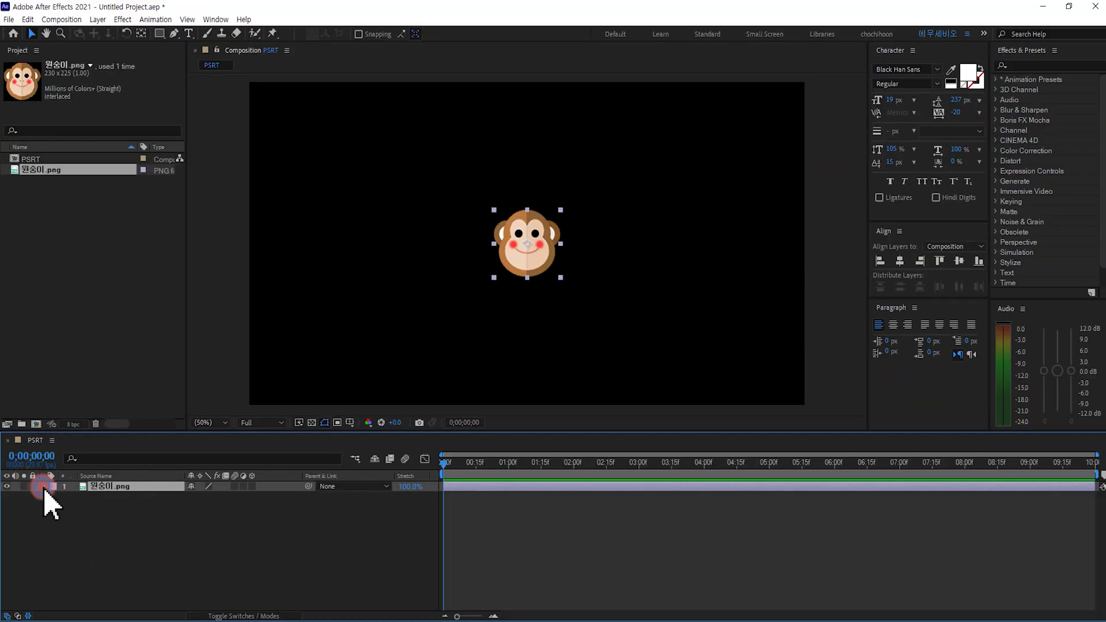
click(78, 486)
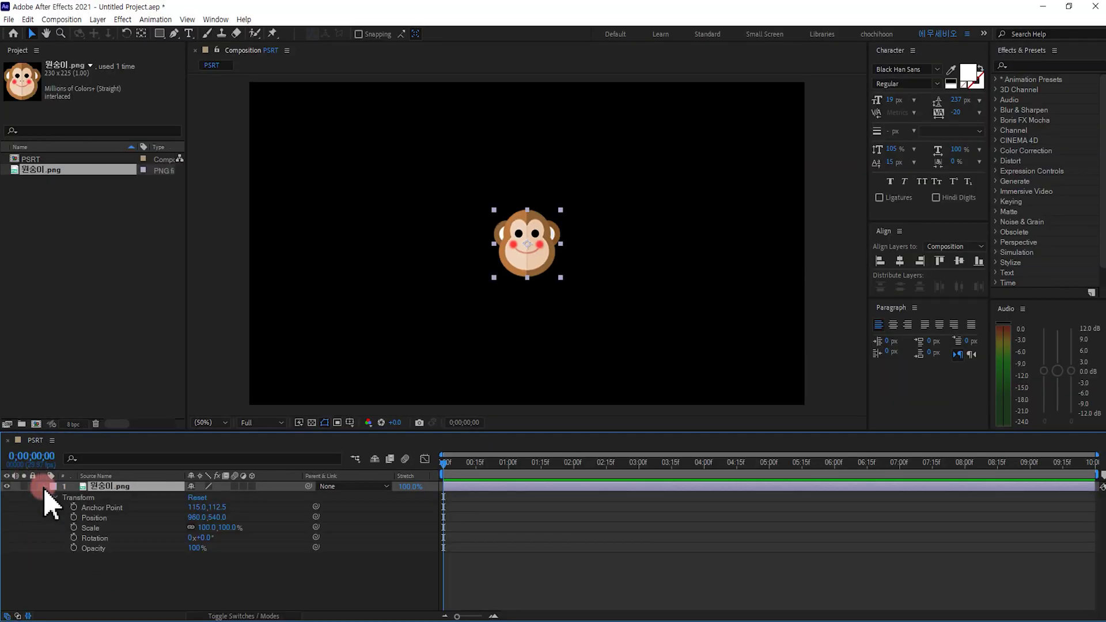
click(55, 498)
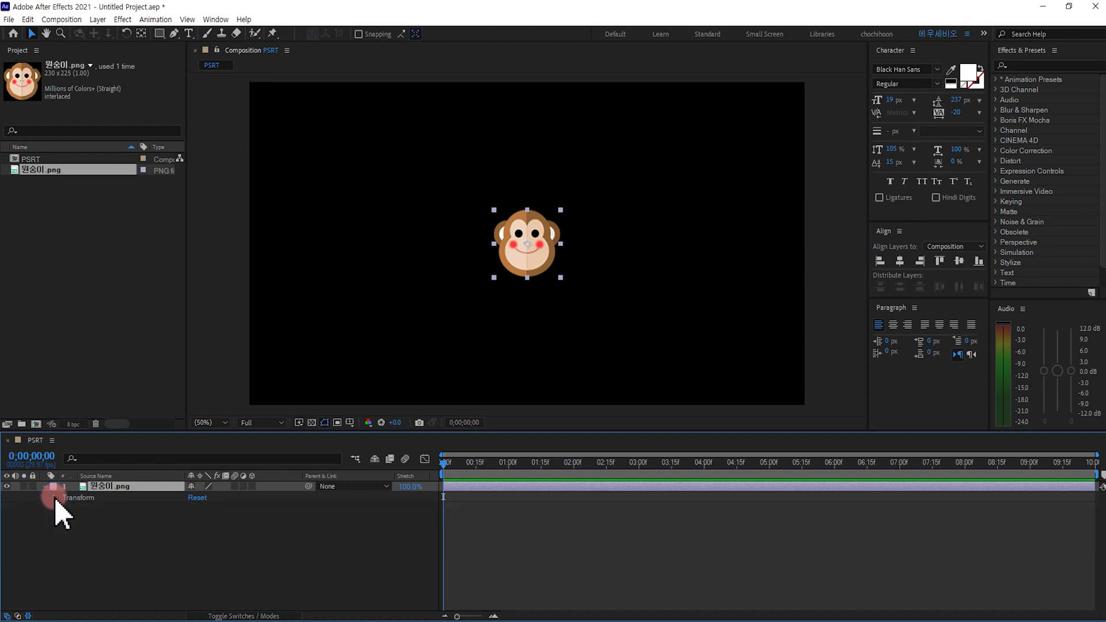
click(56, 499)
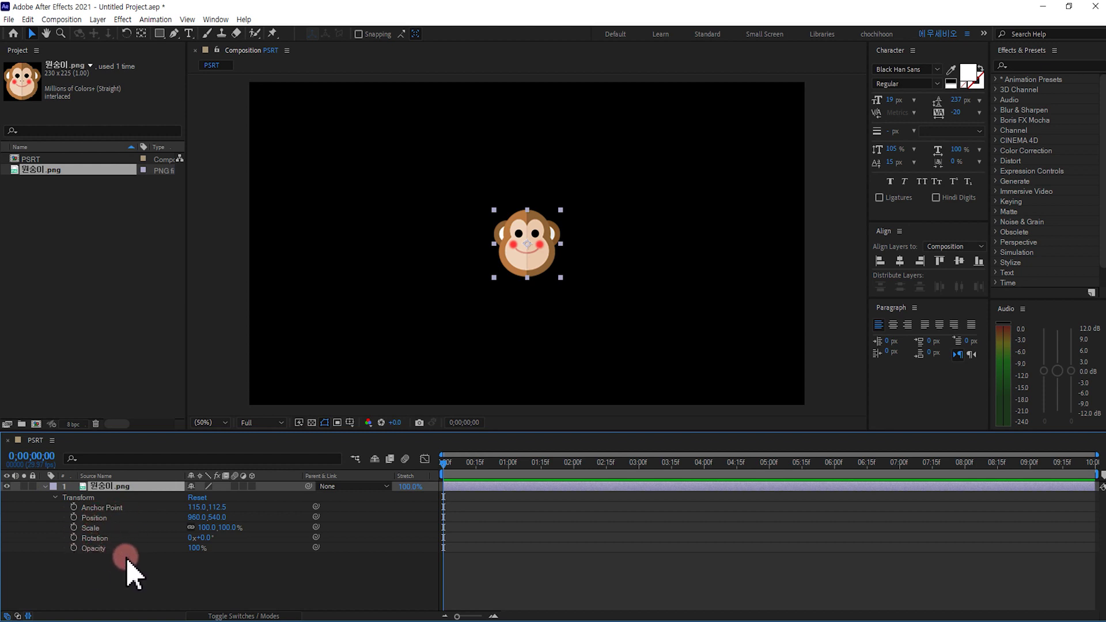
Step: Try rotating the monkey to about 47° around its central anchor point and undo the rotation
click(108, 509)
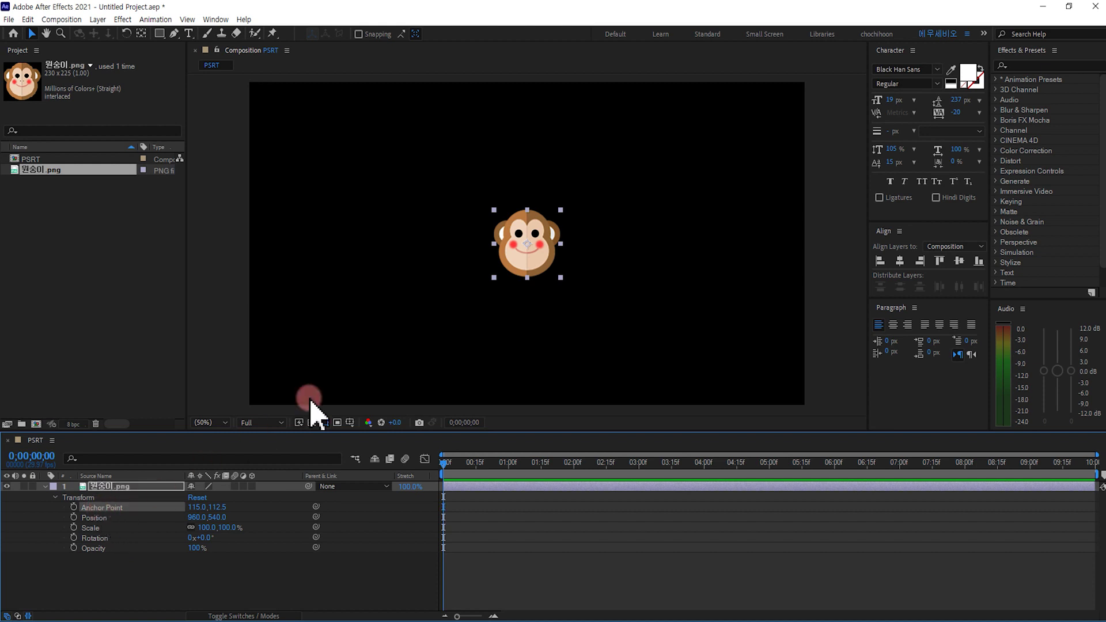
click(529, 245)
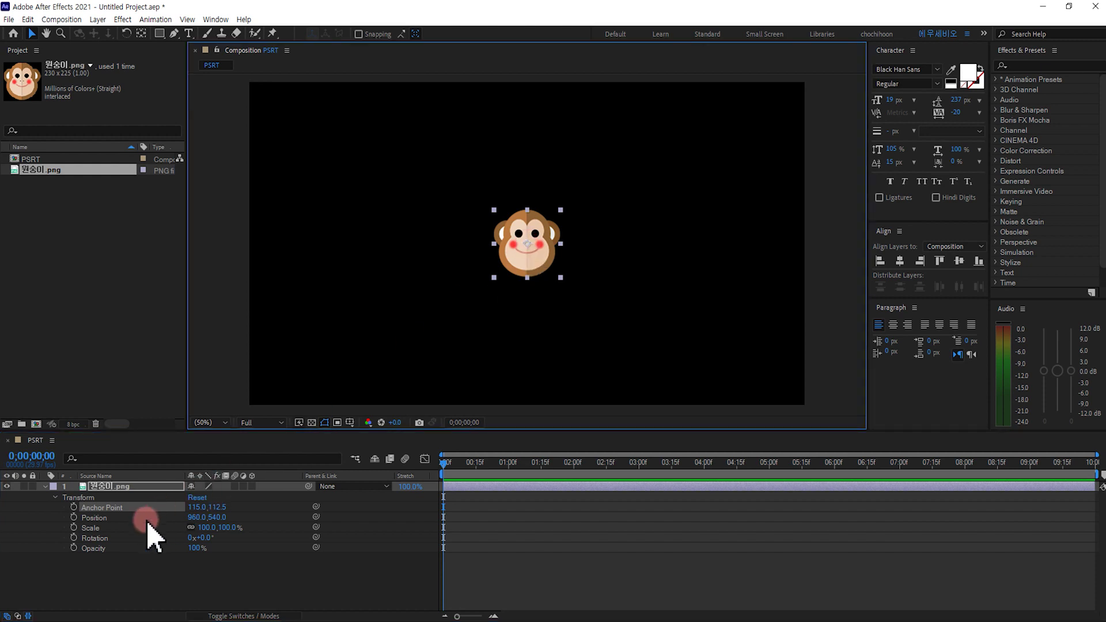
drag(207, 537, 227, 527)
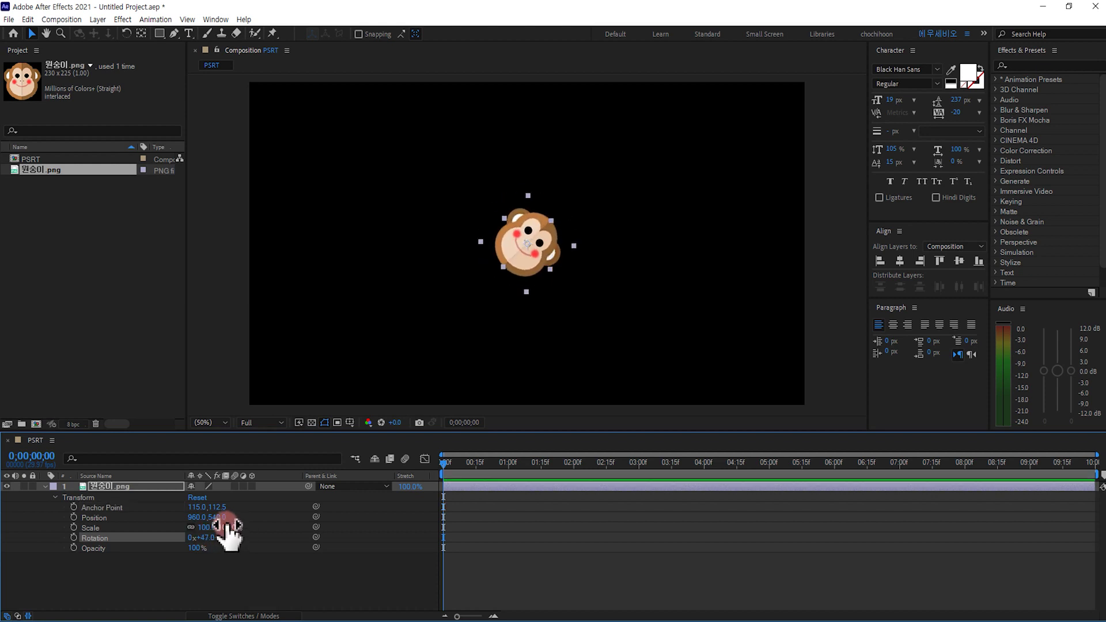
key(ctrl+z)
Step: Move the monkey's anchor point to the bottom centre of the image at 115, 225 with the Pan Behind tool
click(390, 403)
key(y)
drag(532, 249, 527, 277)
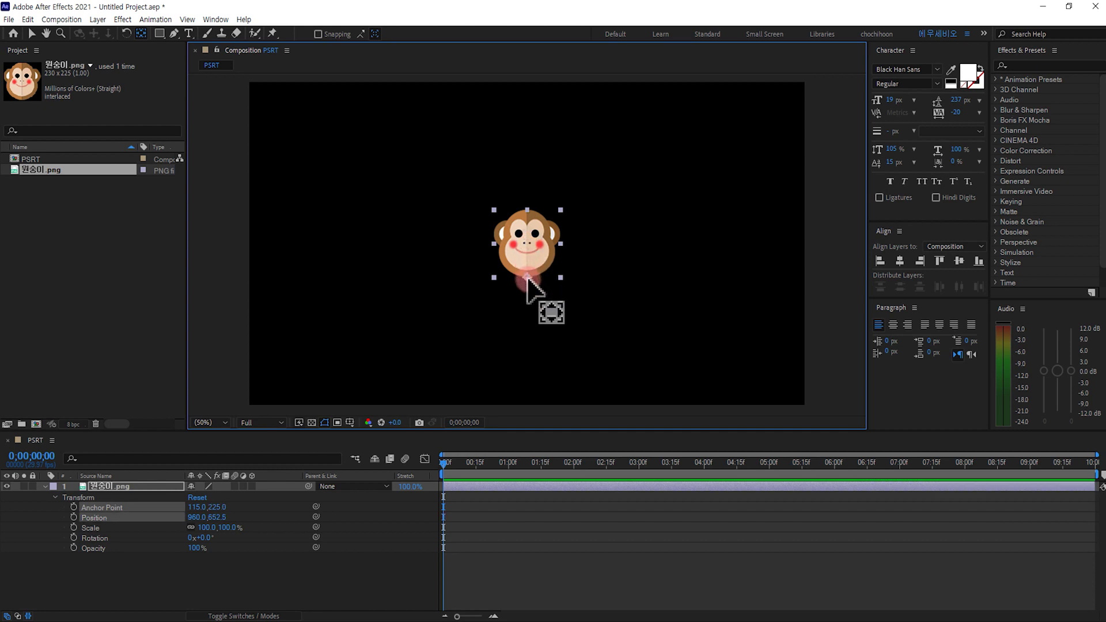
Step: Test rotating the monkey around its bottom anchor point, undo the rotation, and return the anchor point to the image's centre at 115, 112.5
click(95, 539)
mouse_move(192, 538)
mouse_down()
mouse_move(222, 531)
mouse_move(180, 536)
mouse_move(227, 534)
mouse_move(173, 531)
mouse_move(220, 526)
mouse_move(193, 529)
mouse_move(196, 521)
mouse_up()
key(ctrl+z)
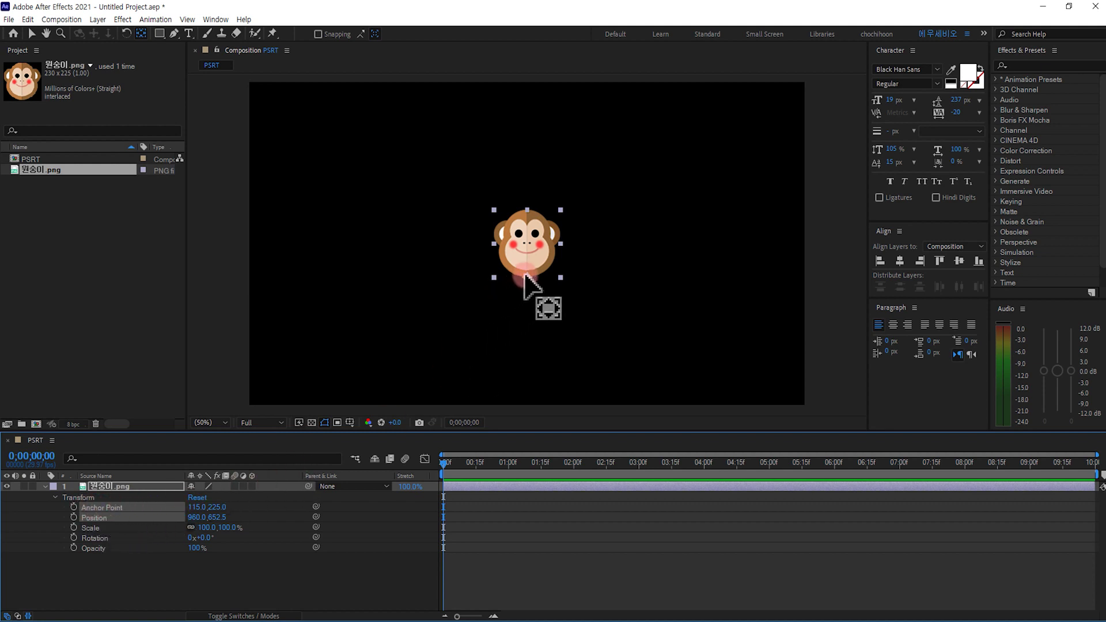
drag(523, 275, 531, 252)
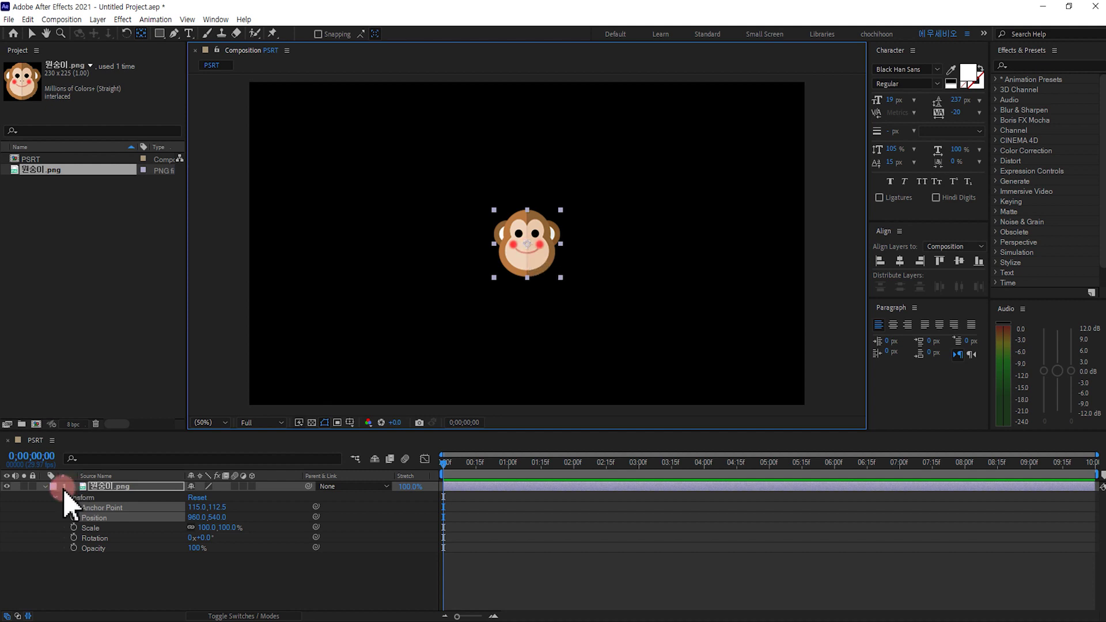
Step: Try shifting the monkey layer's horizontal and vertical Position values and undo the move
click(115, 517)
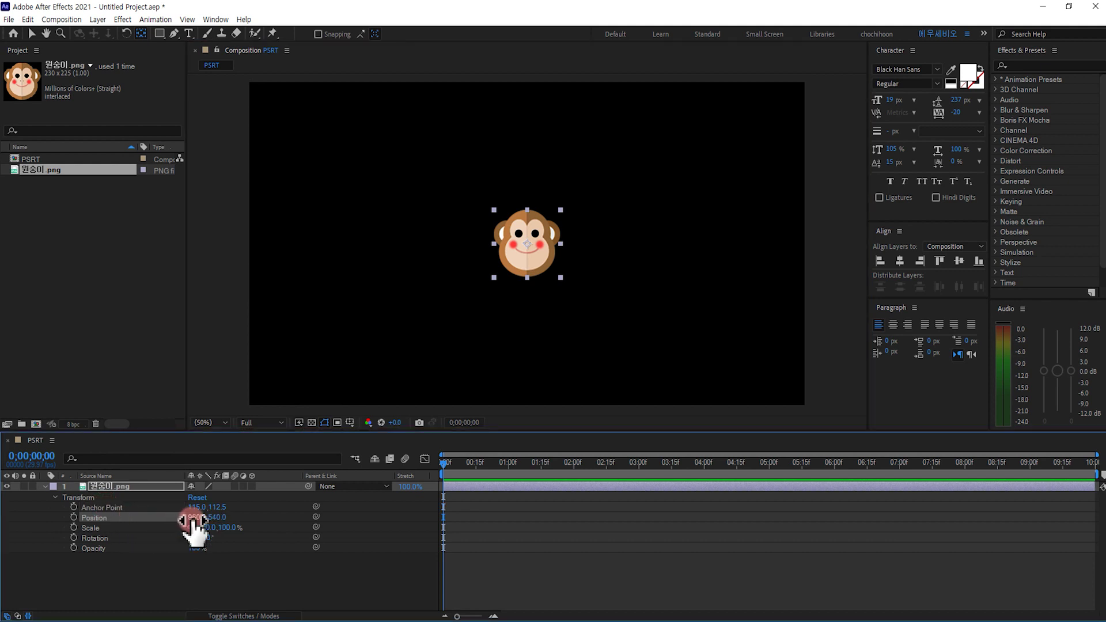
mouse_move(191, 520)
mouse_down()
mouse_move(265, 515)
mouse_move(173, 518)
mouse_up()
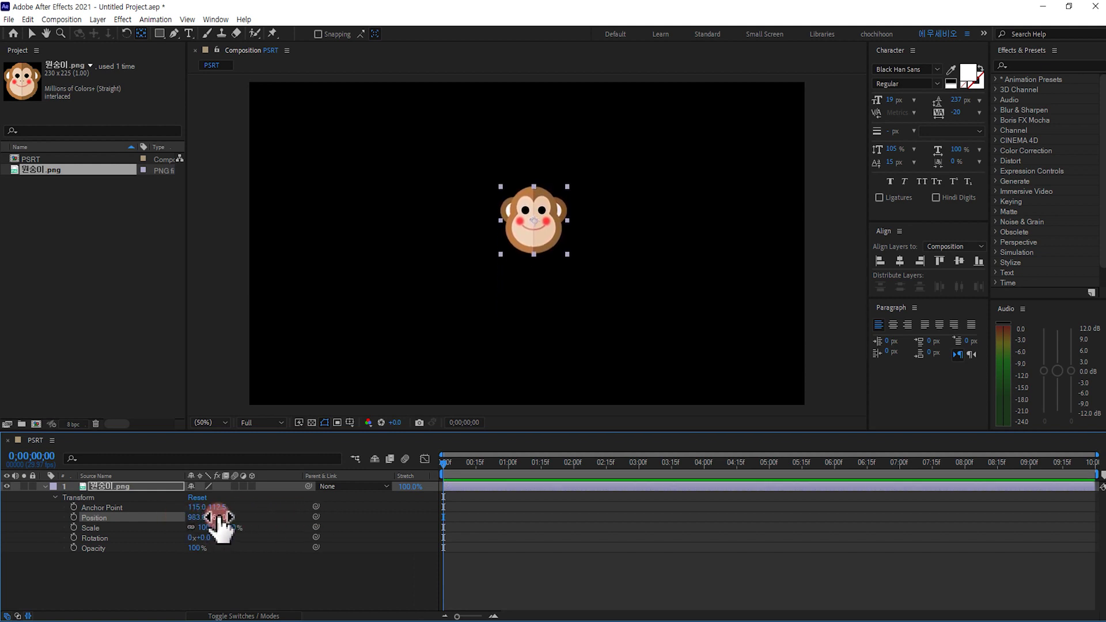
key(ctrl+z)
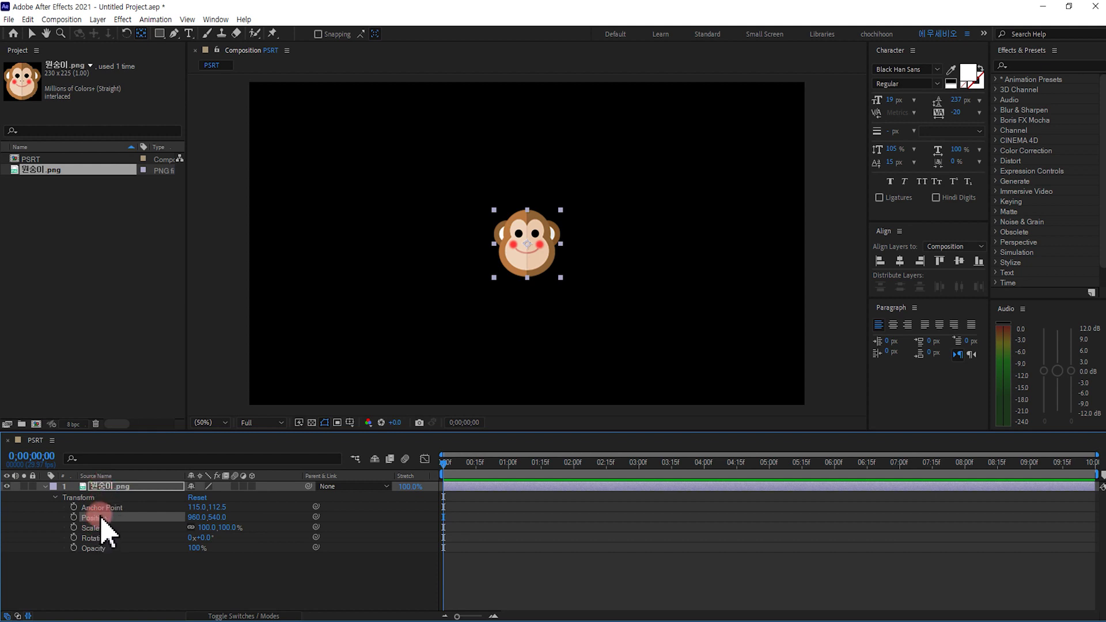
Step: Collapse the monkey layer's properties and duplicate the layer three times
click(100, 548)
click(112, 486)
click(96, 487)
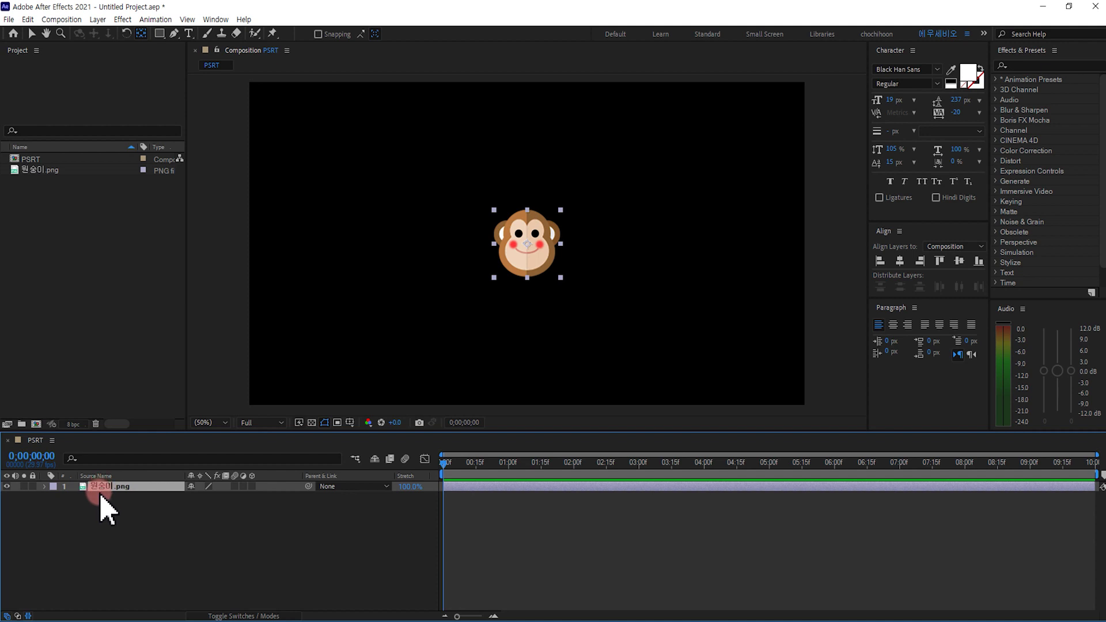
key(ctrl+d)
key(ctrl+d)
key(ctrl+d)
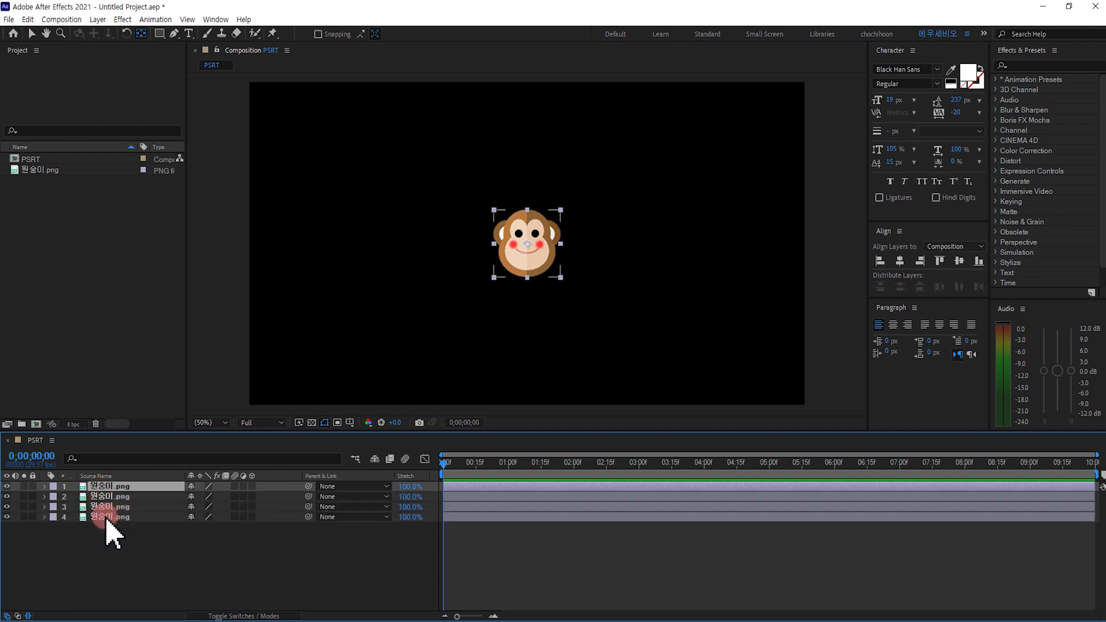
click(122, 544)
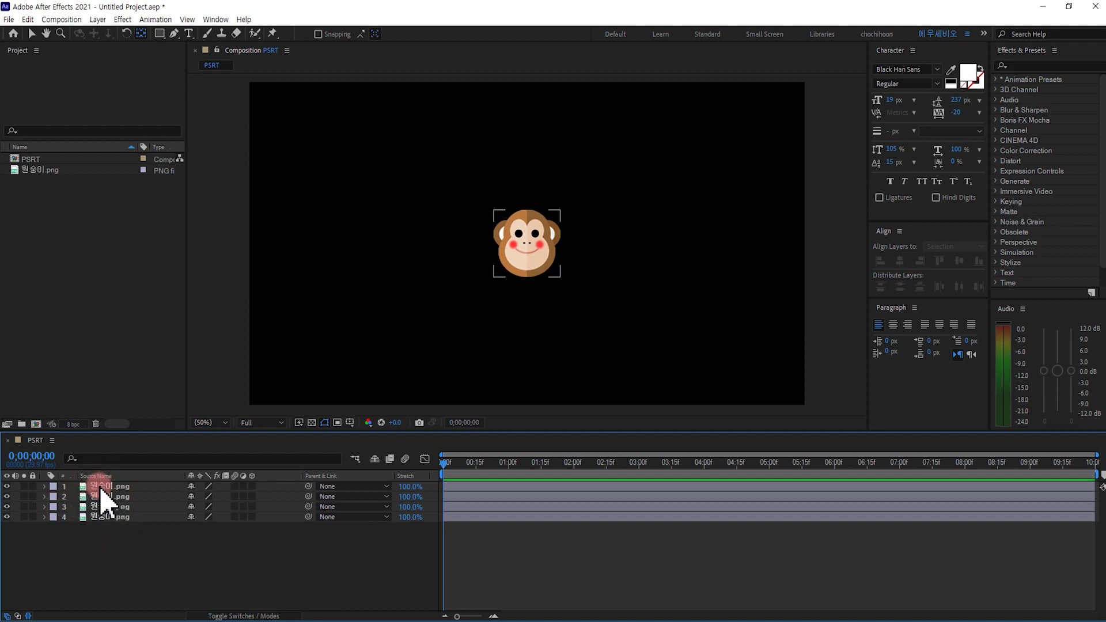
Step: Expand the Transform properties of the first and third monkey layers to view them together
click(45, 488)
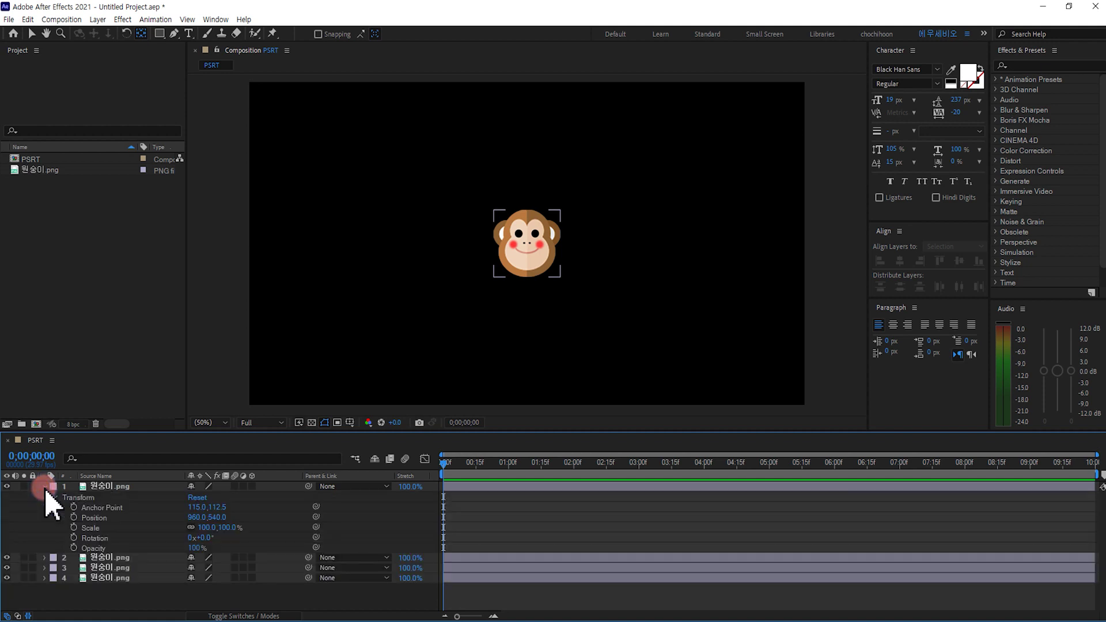
click(92, 519)
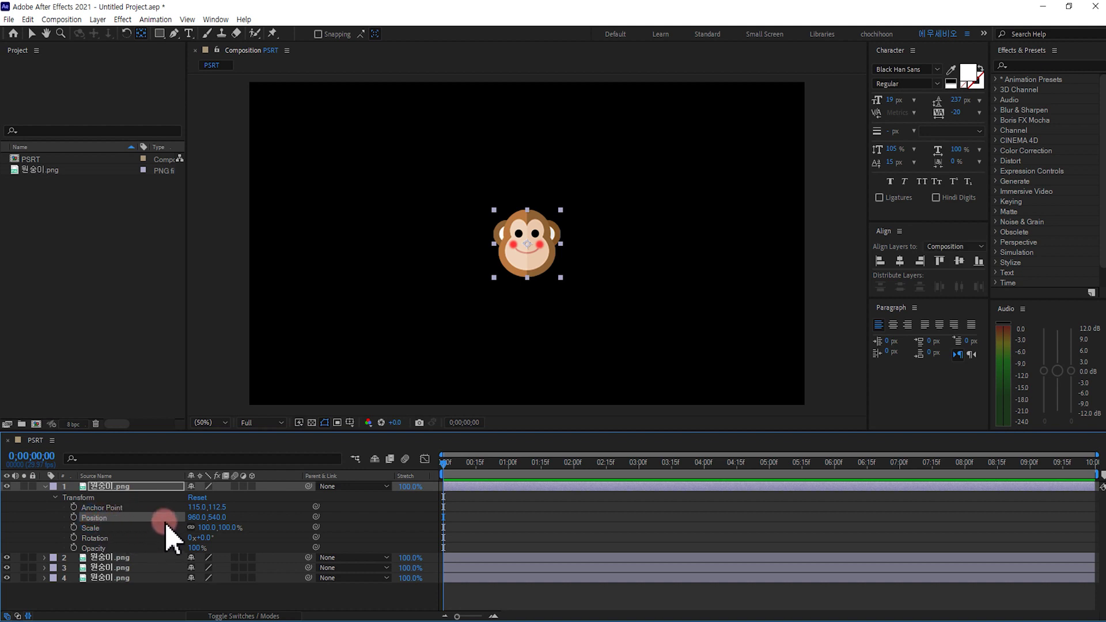
click(45, 568)
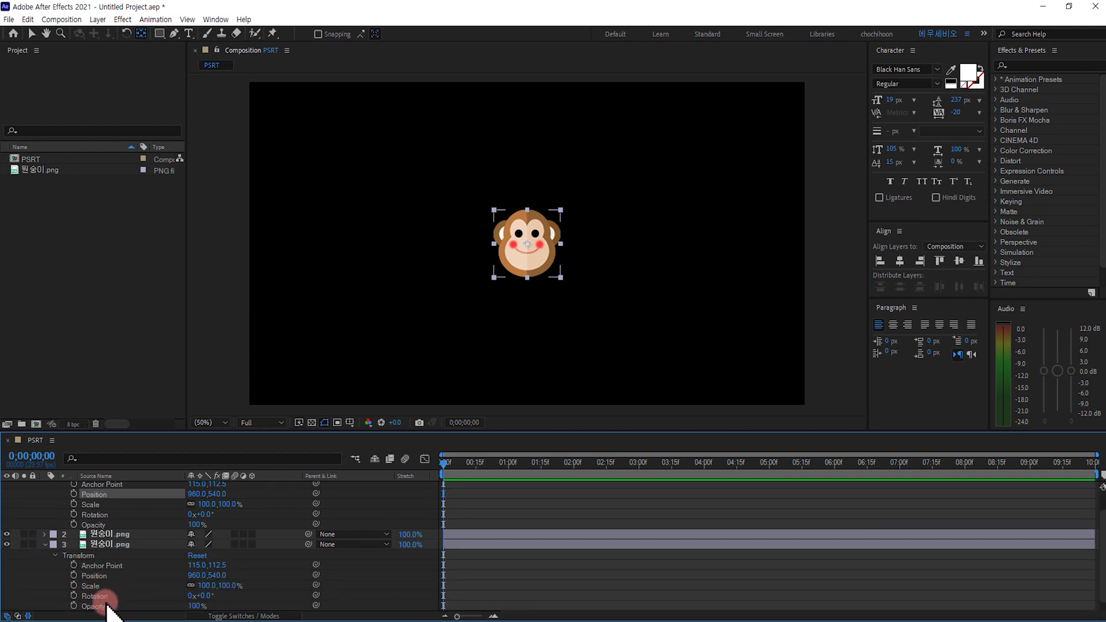
scroll(87, 510, up, 1)
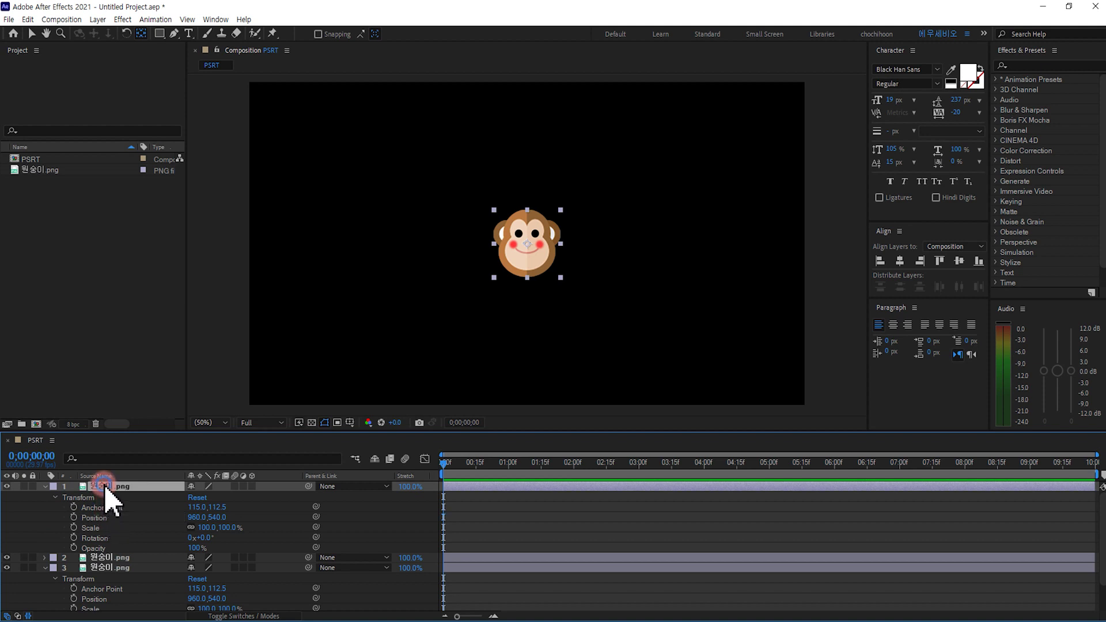
Step: Collapse the expanded layer properties and delete monkey layers 2 to 4, keeping only the first
key(ctrl+d)
click(102, 507)
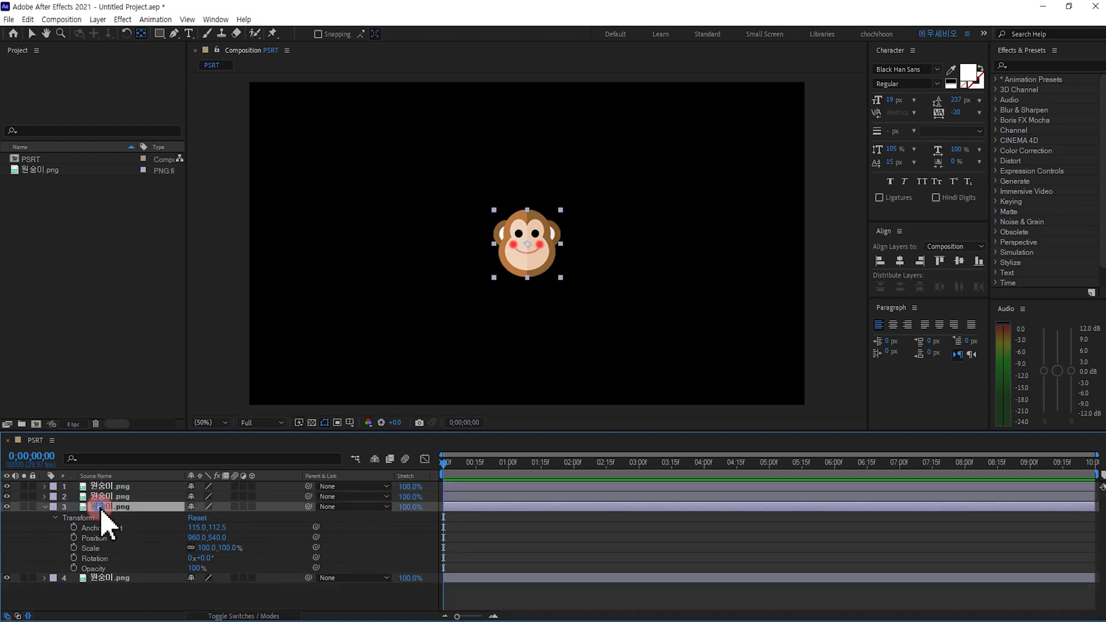
click(94, 489)
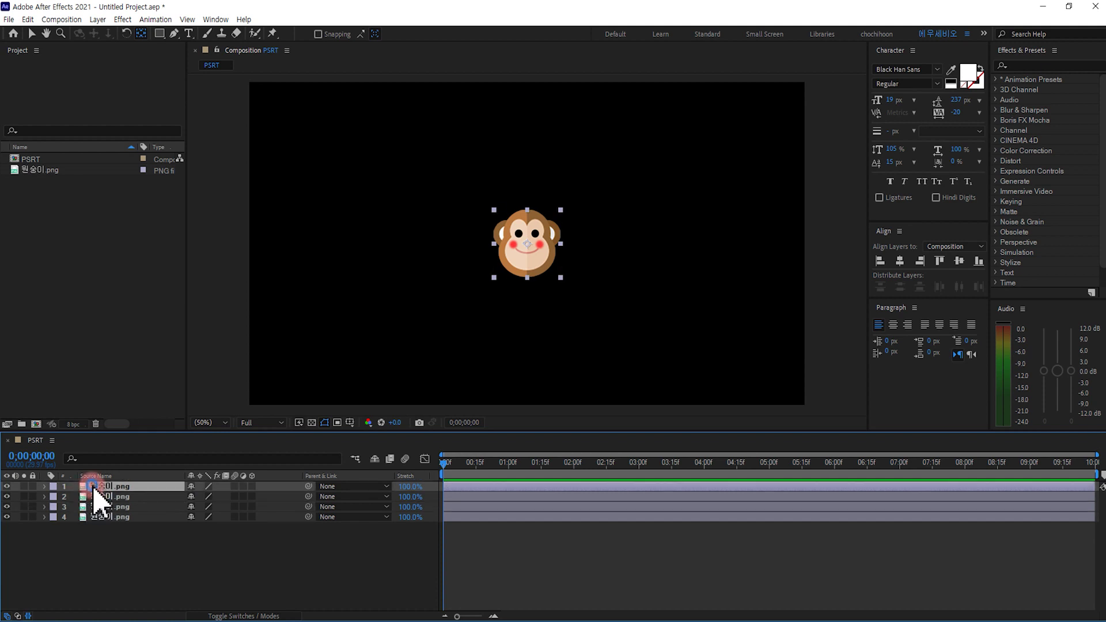
click(102, 497)
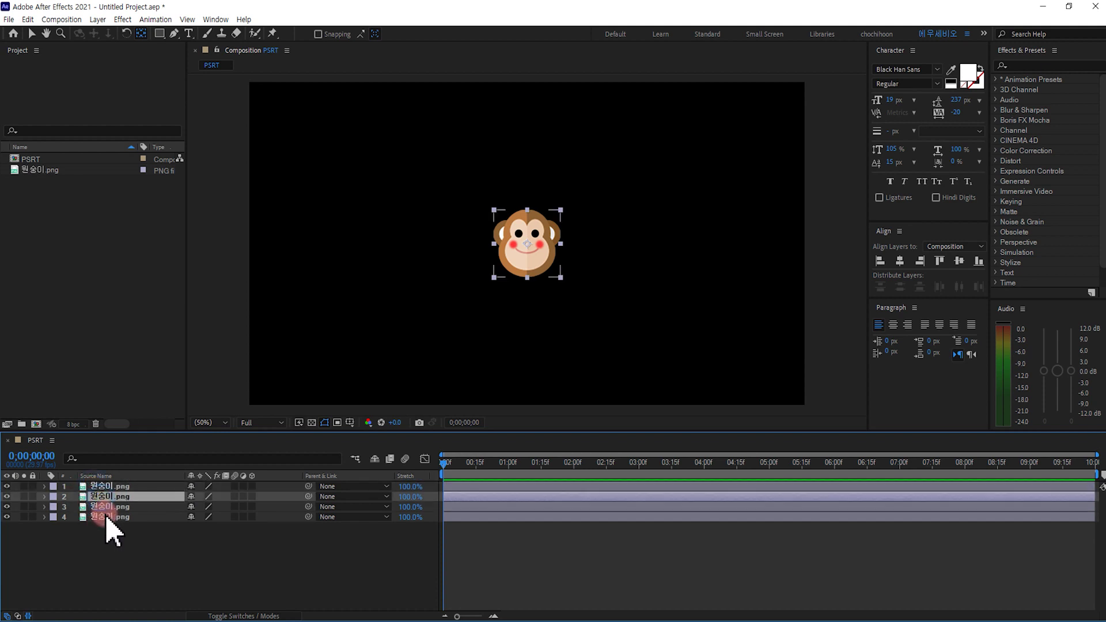
shift+click(105, 517)
key(Delete)
Step: Reveal only the Position property of the remaining monkey layer
click(95, 488)
click(108, 506)
click(107, 490)
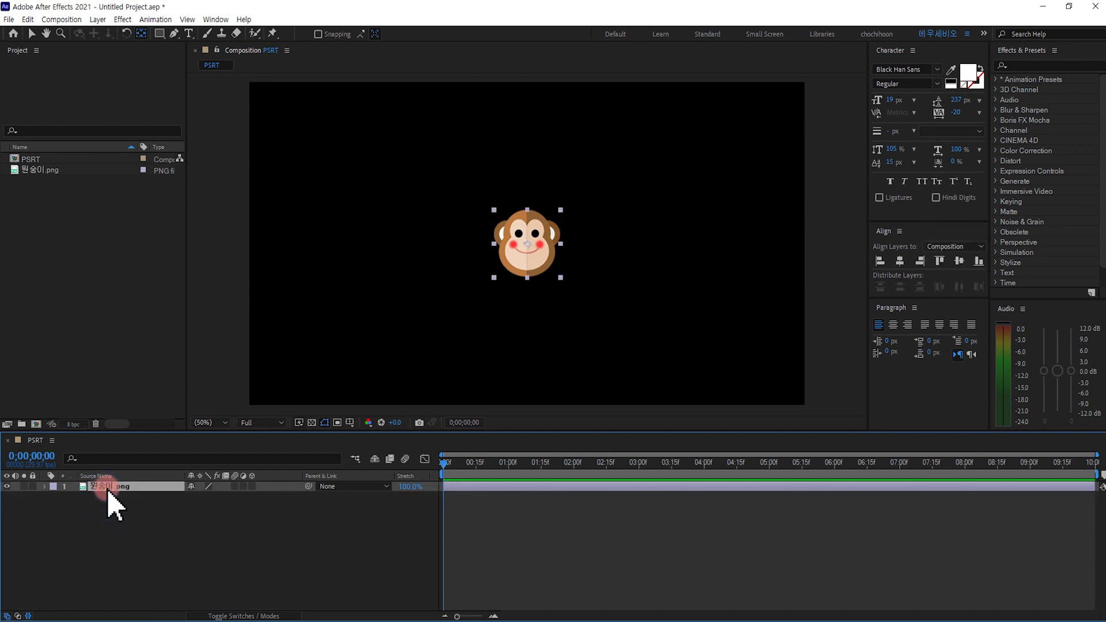
key(p)
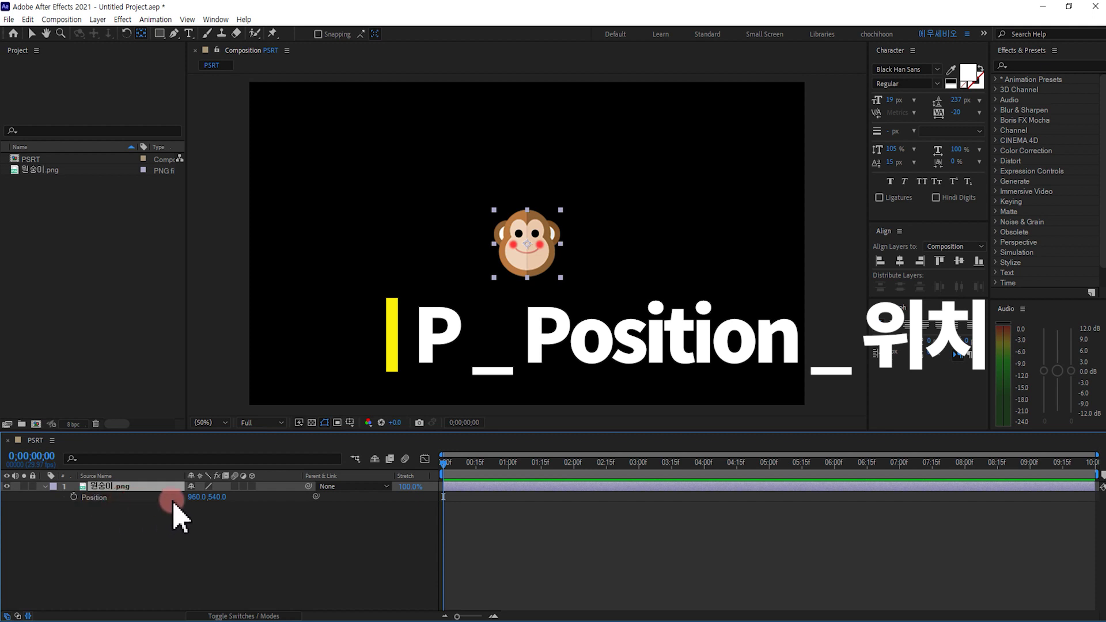
Step: Reveal the monkey layer's Scale, Rotation and Opacity properties one at a time, and expand its full Transform group
key(s)
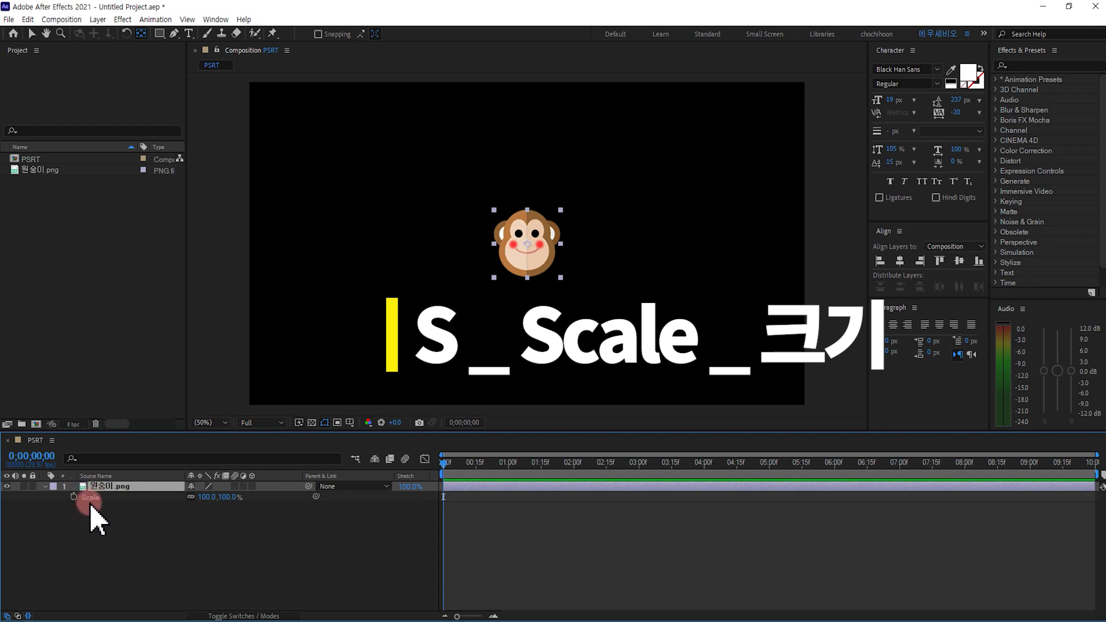
key(r)
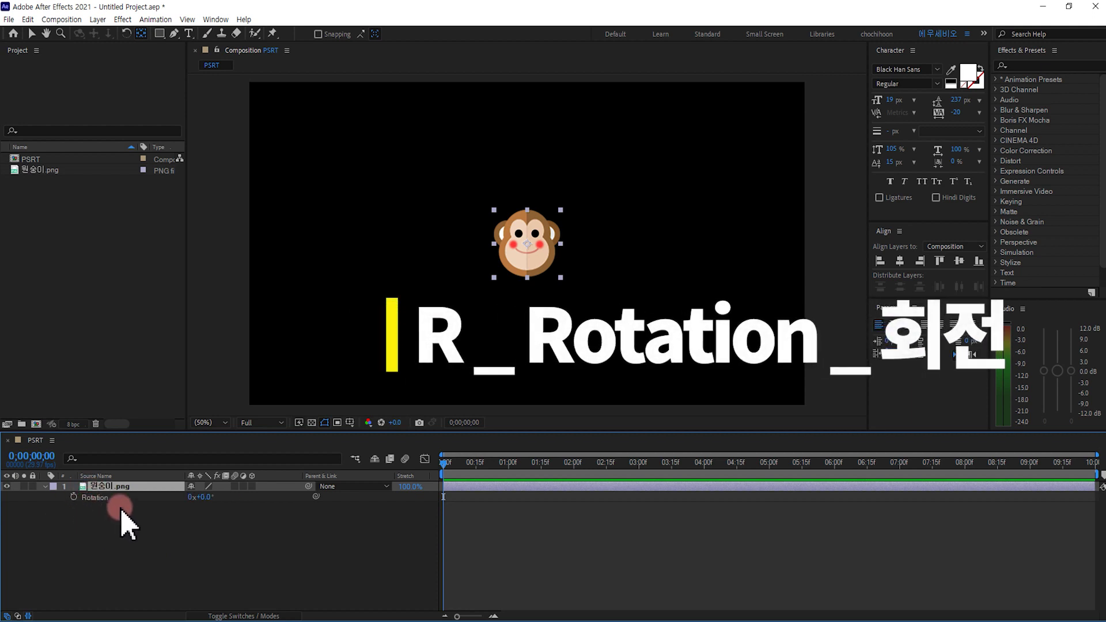
key(t)
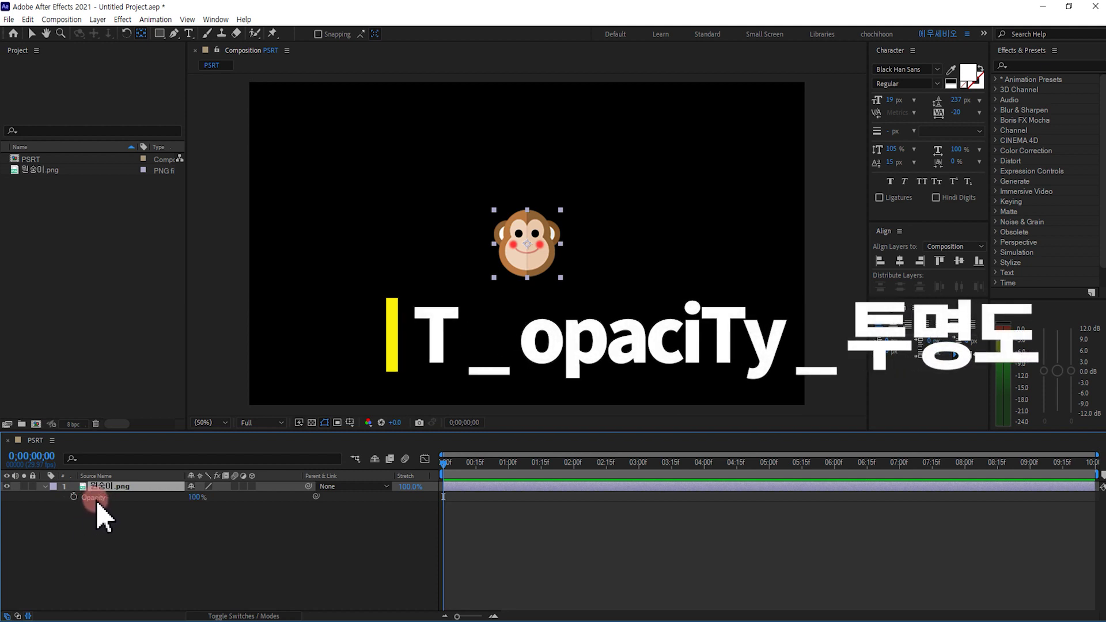
click(46, 487)
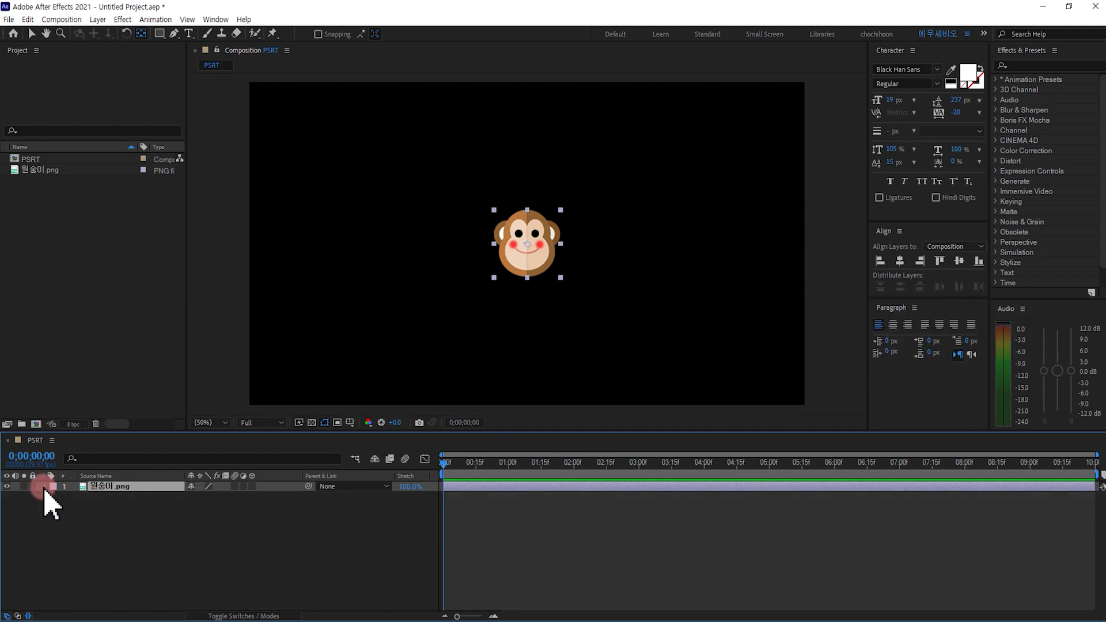
click(46, 487)
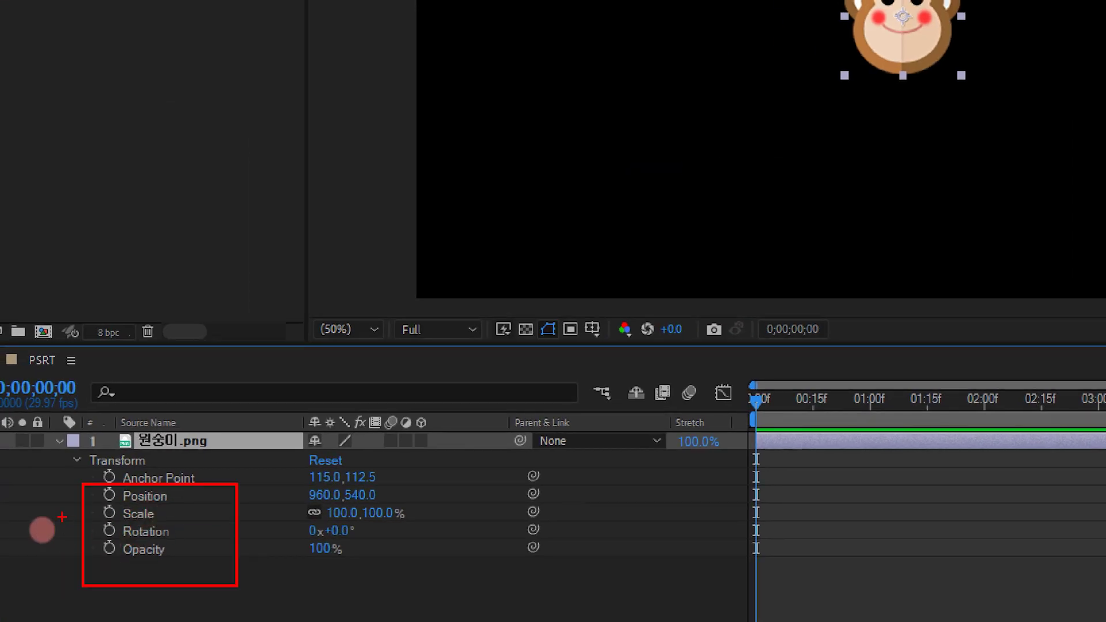
mouse_move(38, 487)
mouse_down()
mouse_move(29, 588)
mouse_move(49, 563)
mouse_move(61, 588)
mouse_up()
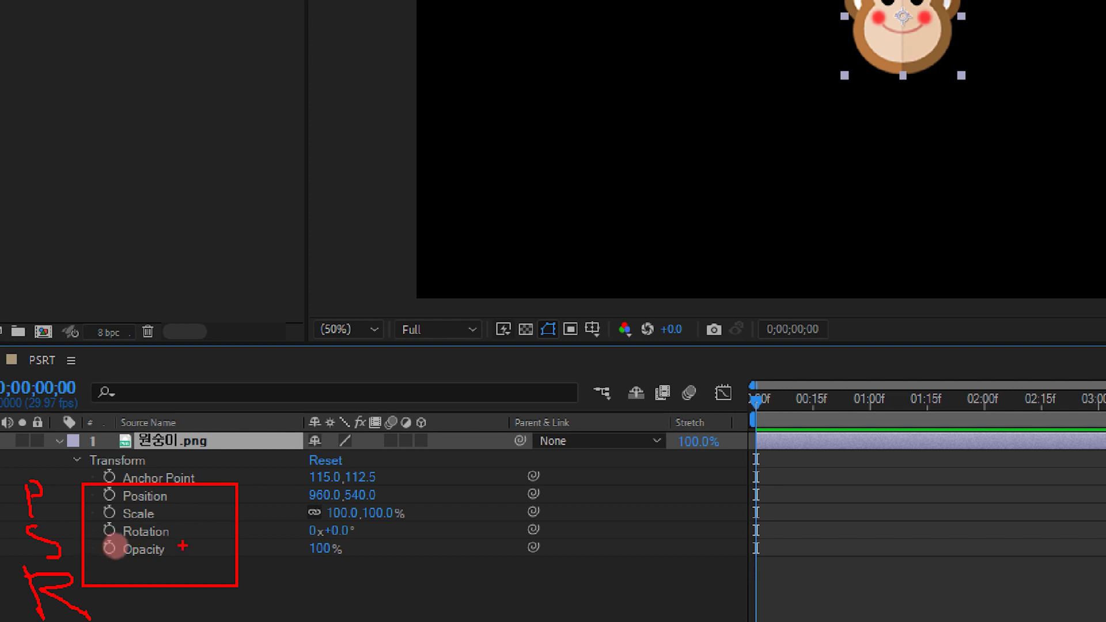
drag(178, 604, 178, 621)
drag(115, 565, 124, 565)
drag(120, 560, 120, 569)
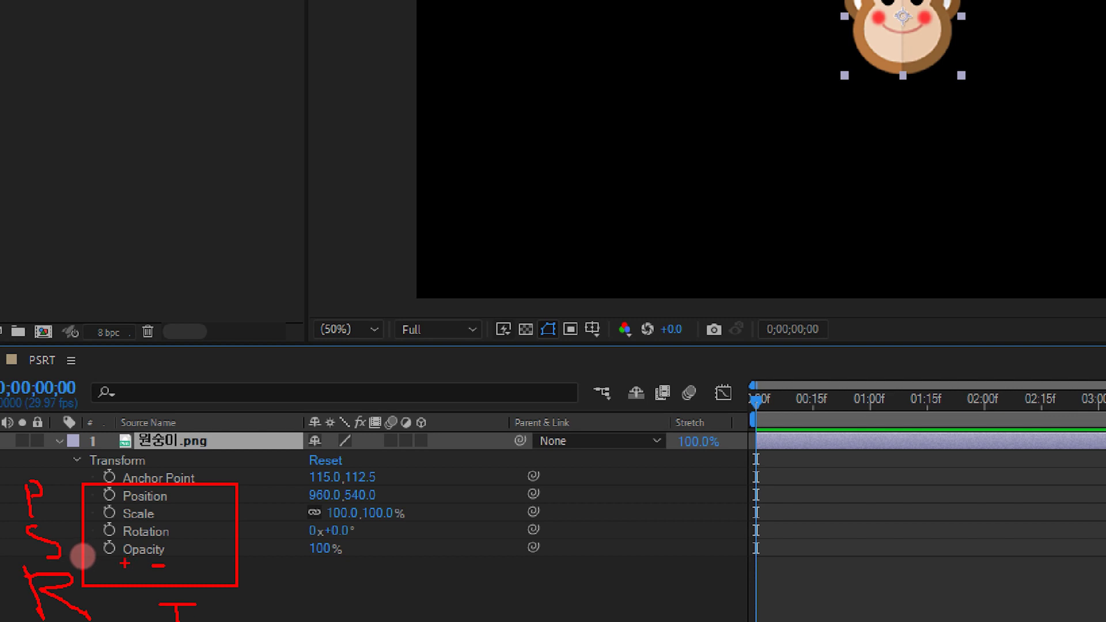
key(ctrl+z)
key(ctrl+z)
key(ctrl+z)
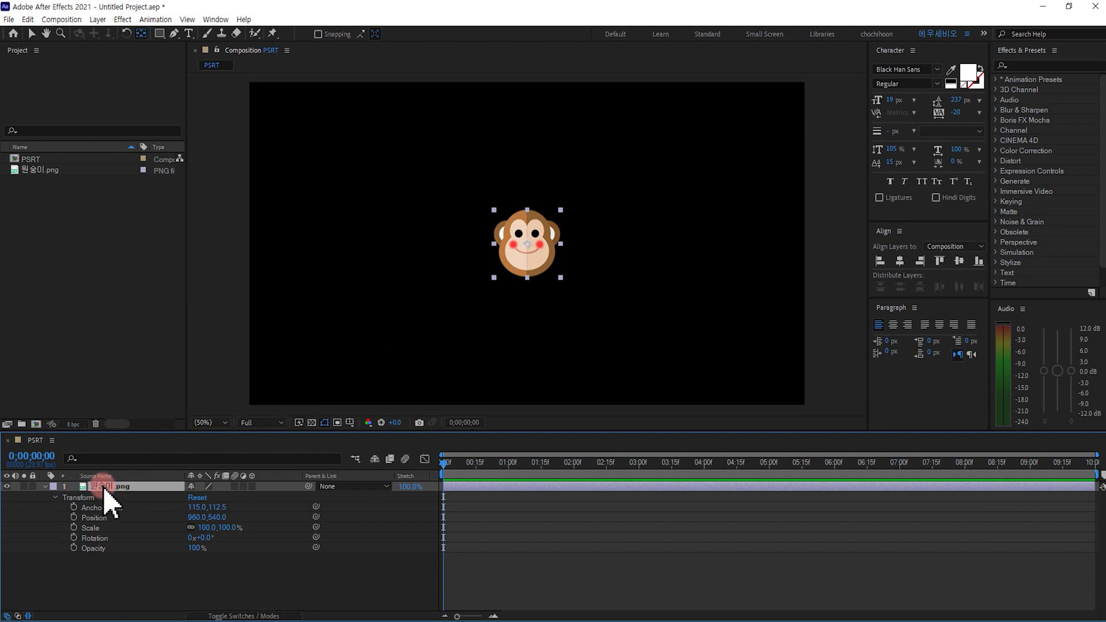
Step: Collapse the monkey layer's Transform group and reveal only its Position property
key(u)
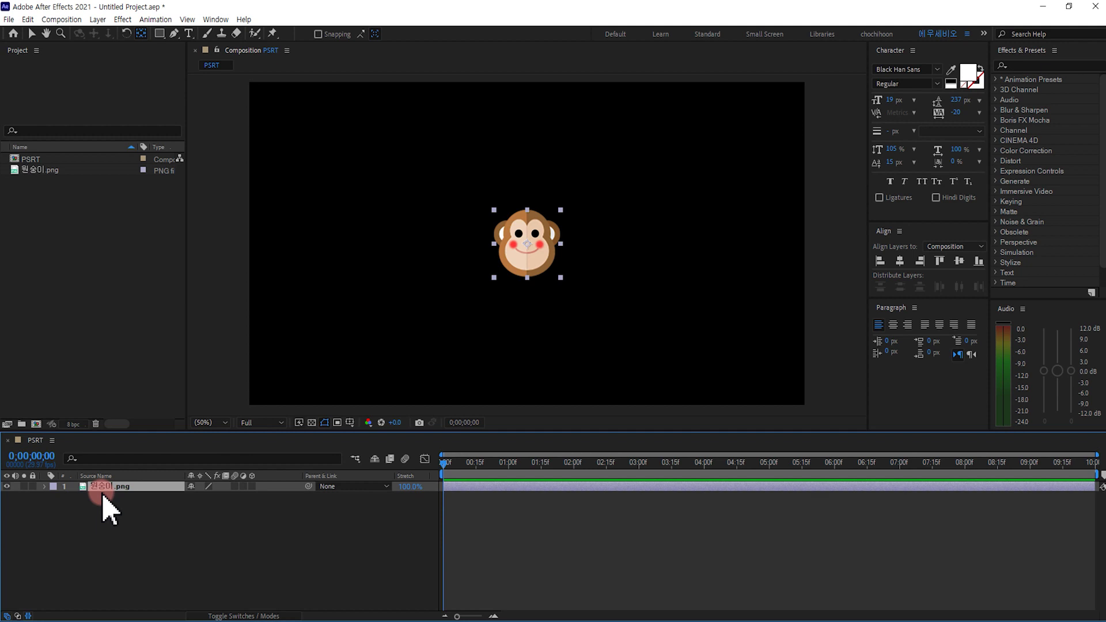
click(96, 488)
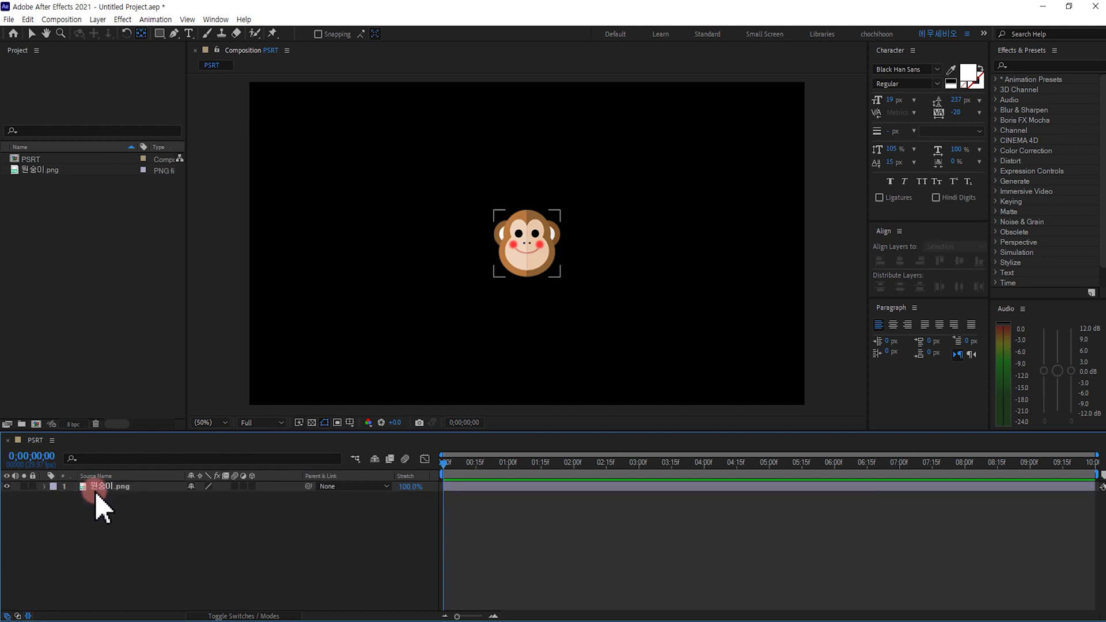
drag(96, 488, 32, 38)
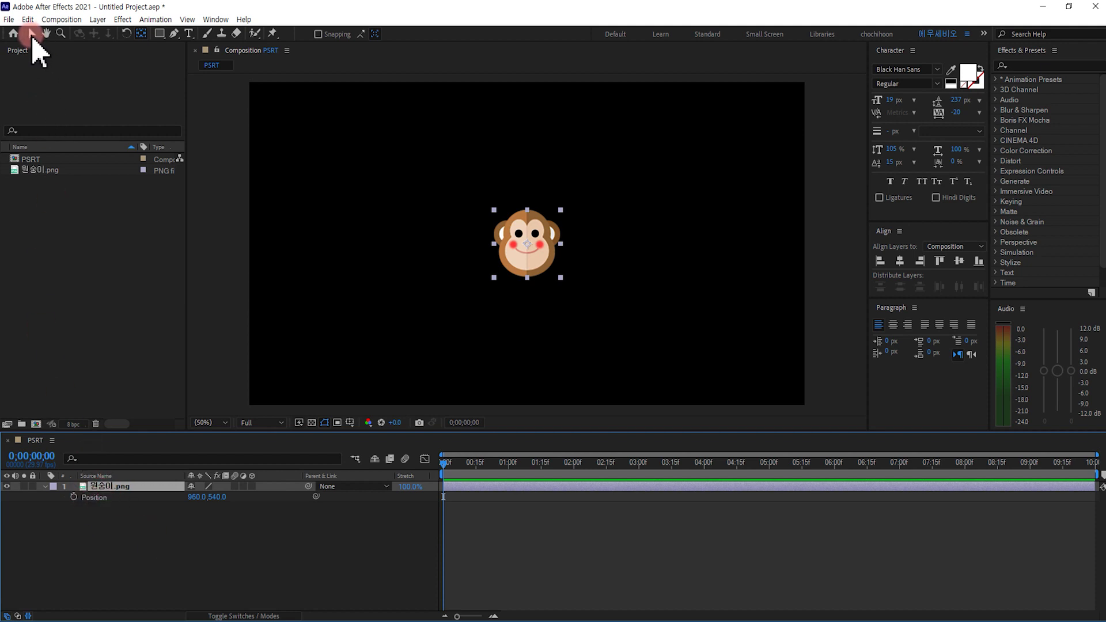
Step: Move the monkey horizontally to about 242, 540 with the Selection tool and add a Position keyframe at 0;00;00;00
click(32, 34)
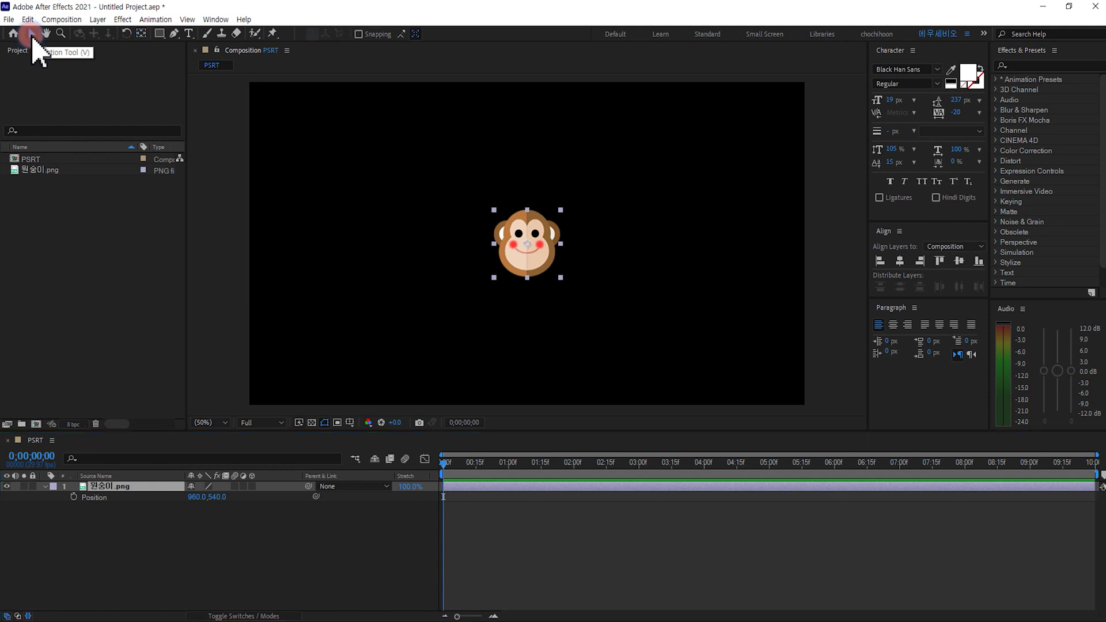
drag(539, 252, 337, 255)
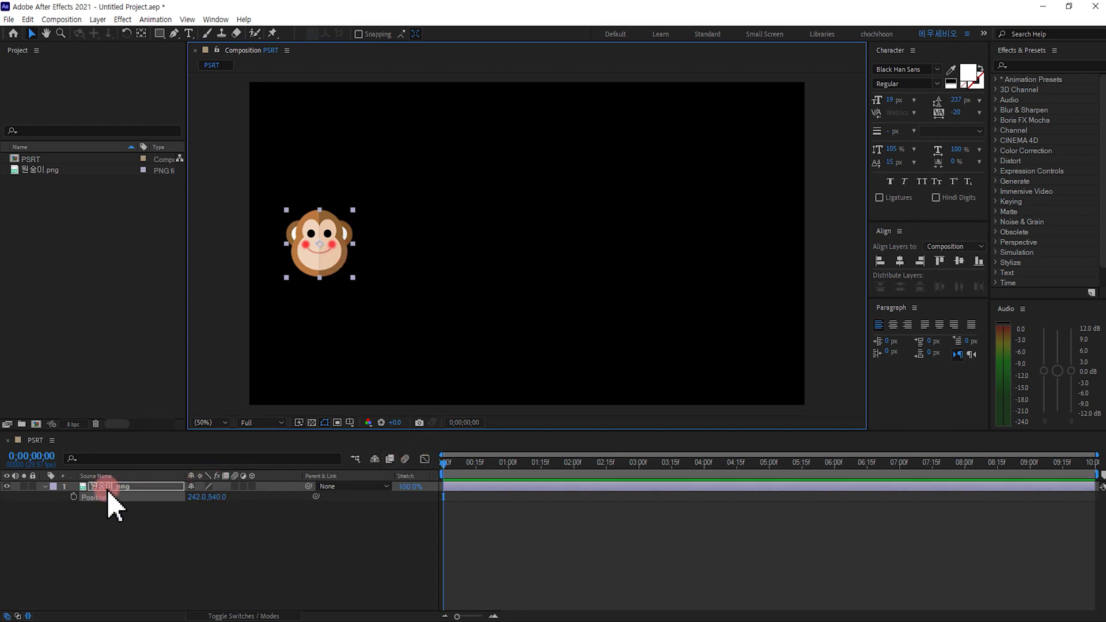
click(74, 497)
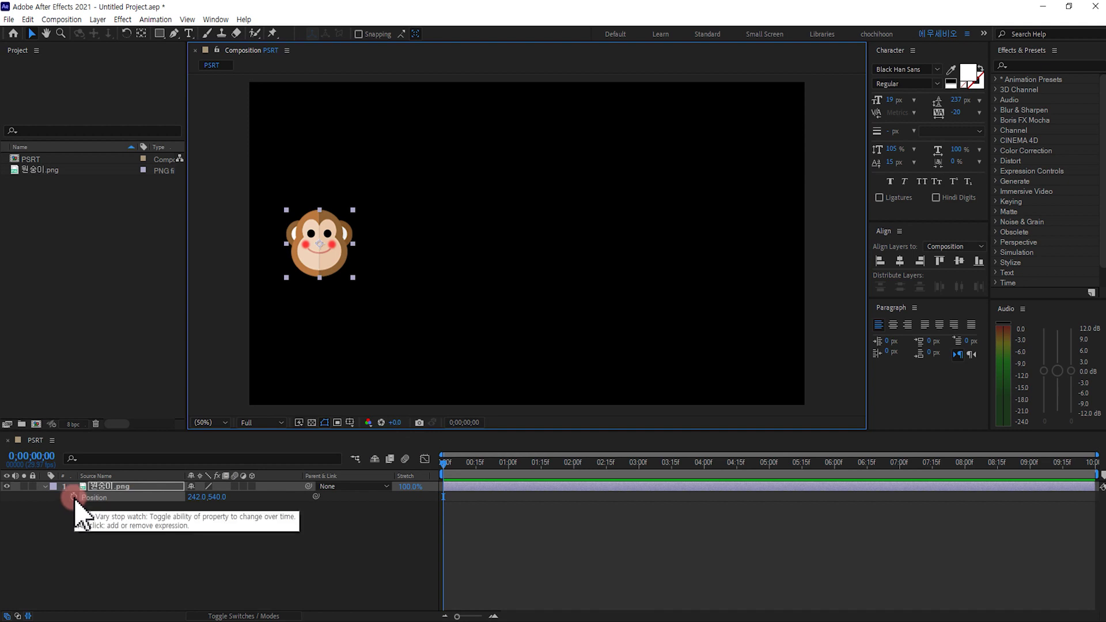
click(73, 497)
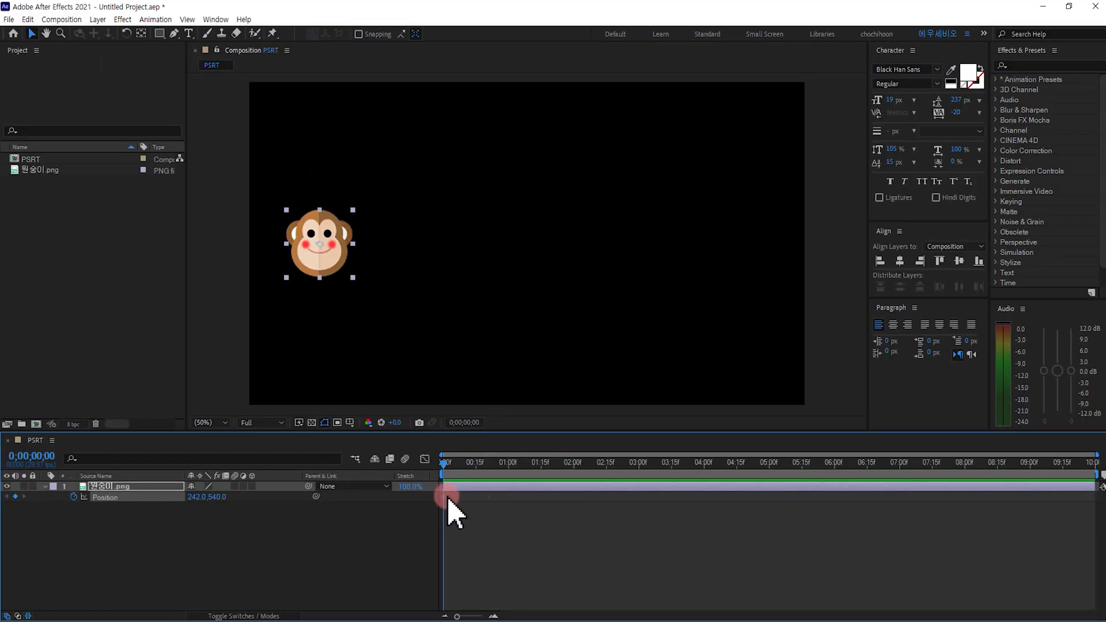
Step: Add a second Position keyframe at 0;00;02;00 by moving the monkey across the frame to about 1698, 540
mouse_move(445, 500)
drag(445, 466, 575, 486)
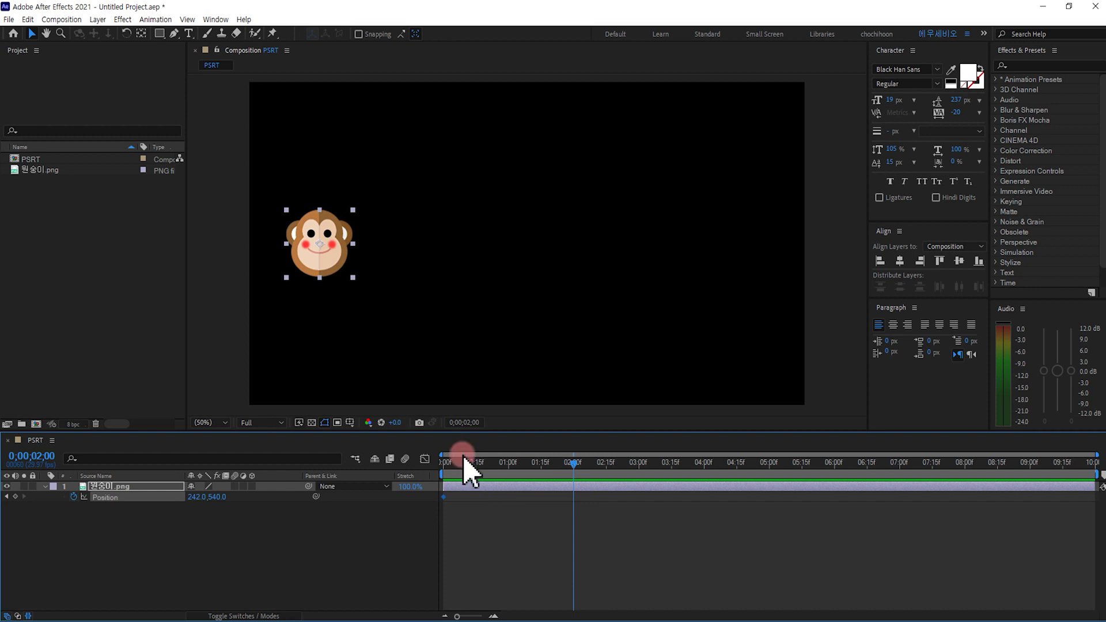
drag(334, 264, 752, 271)
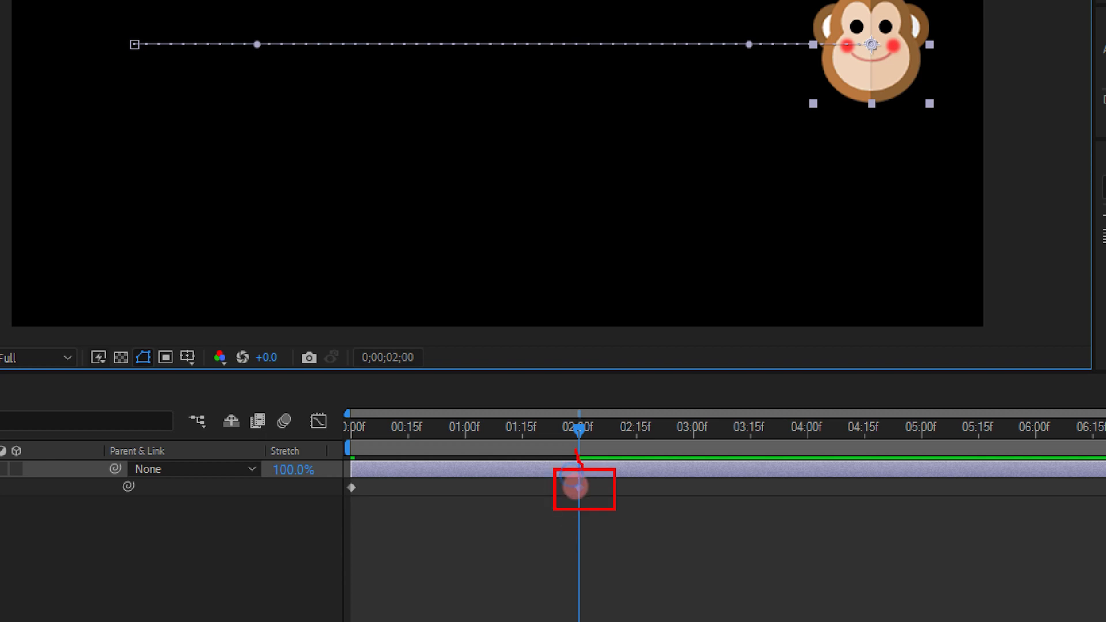
click(578, 487)
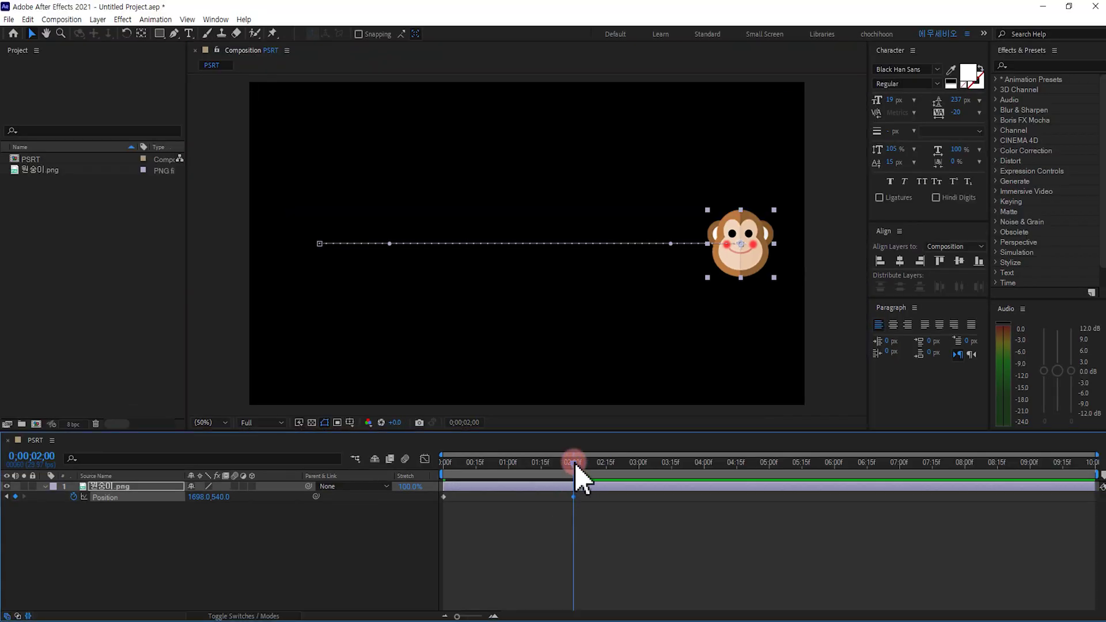
Step: Preview the monkey's position animation from the start of the composition
drag(577, 471, 445, 488)
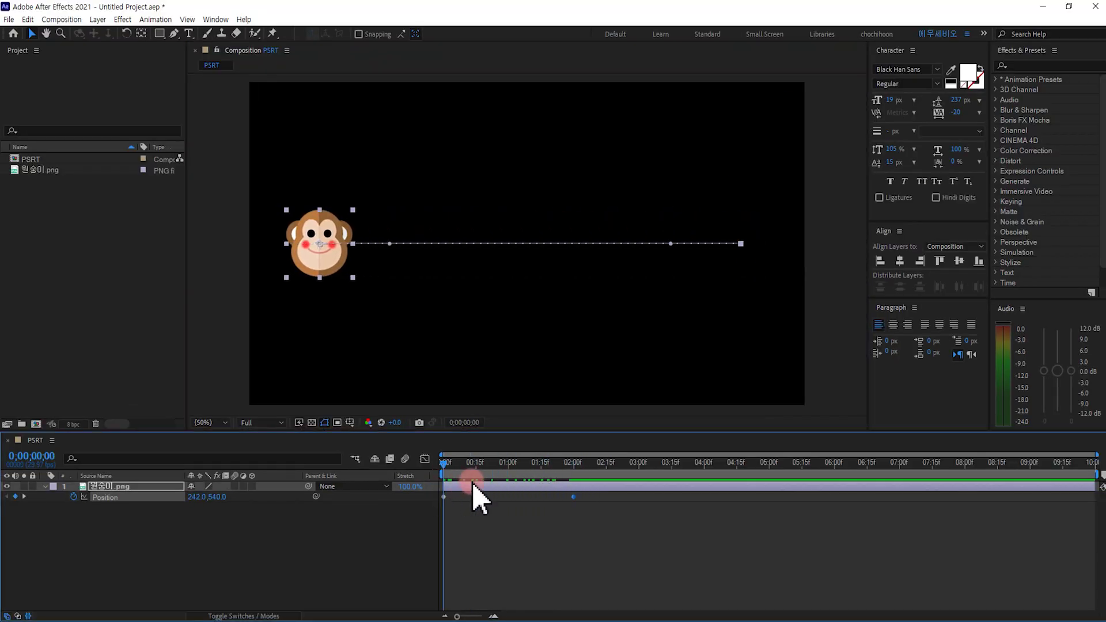
key(space)
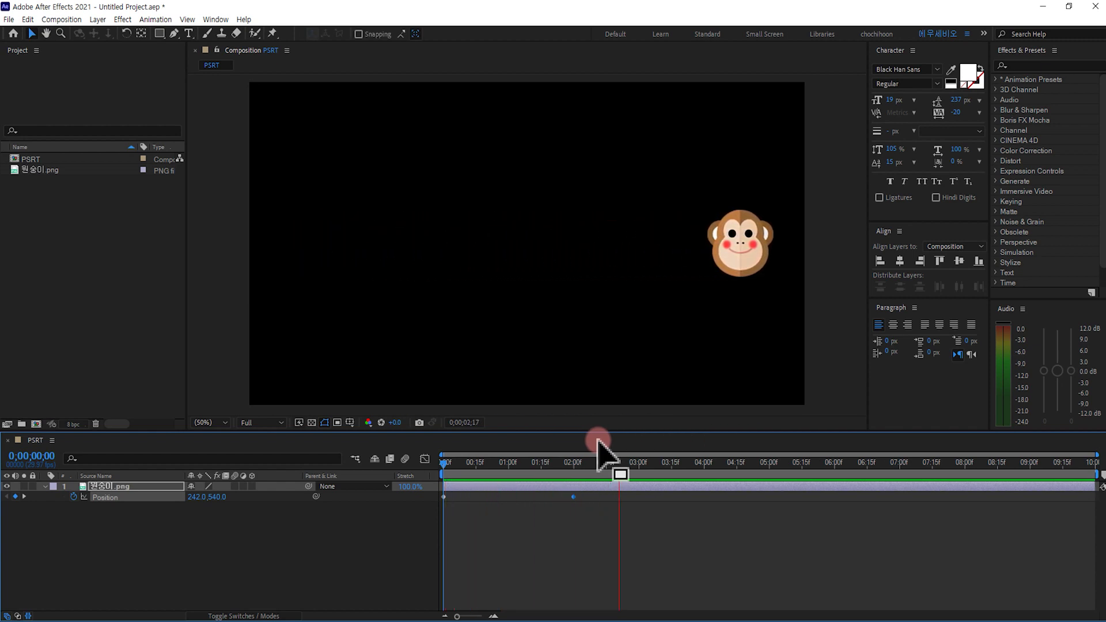
click(598, 440)
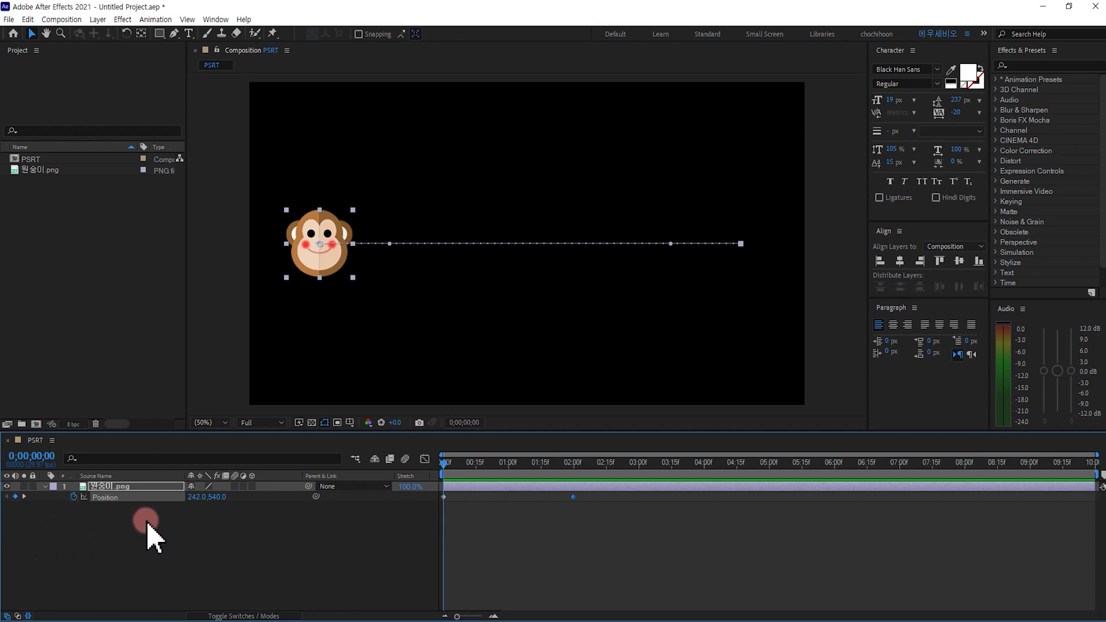
Step: Reveal the monkey layer's Scale property, set it to 50%, and add a Scale keyframe at 0;00;00;00
click(106, 487)
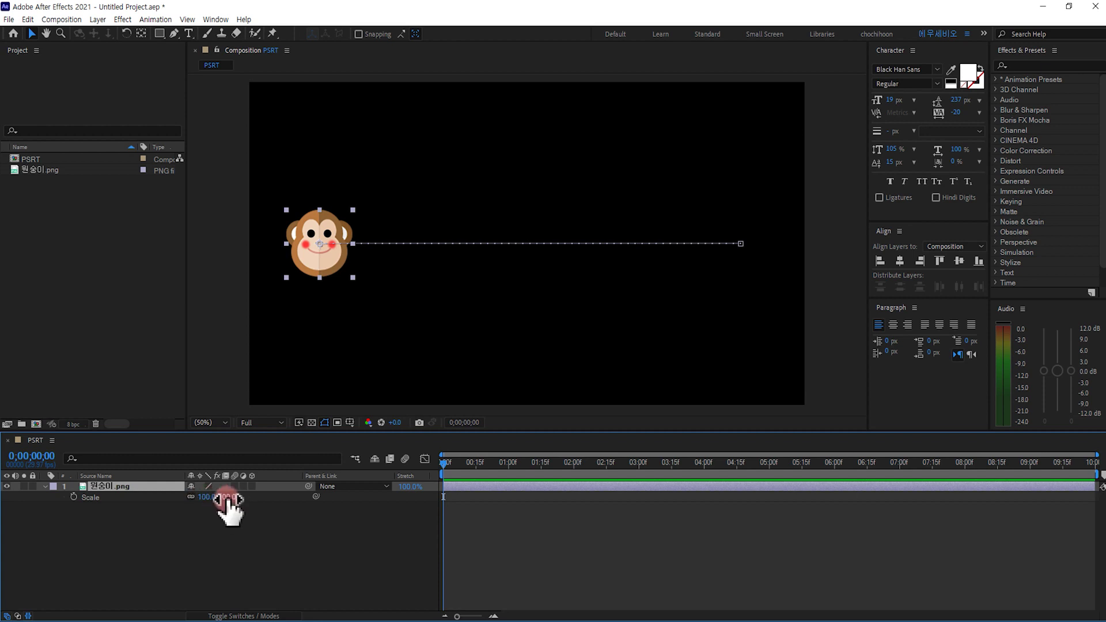
click(191, 497)
mouse_move(209, 500)
mouse_down()
mouse_move(237, 499)
mouse_move(196, 502)
mouse_up()
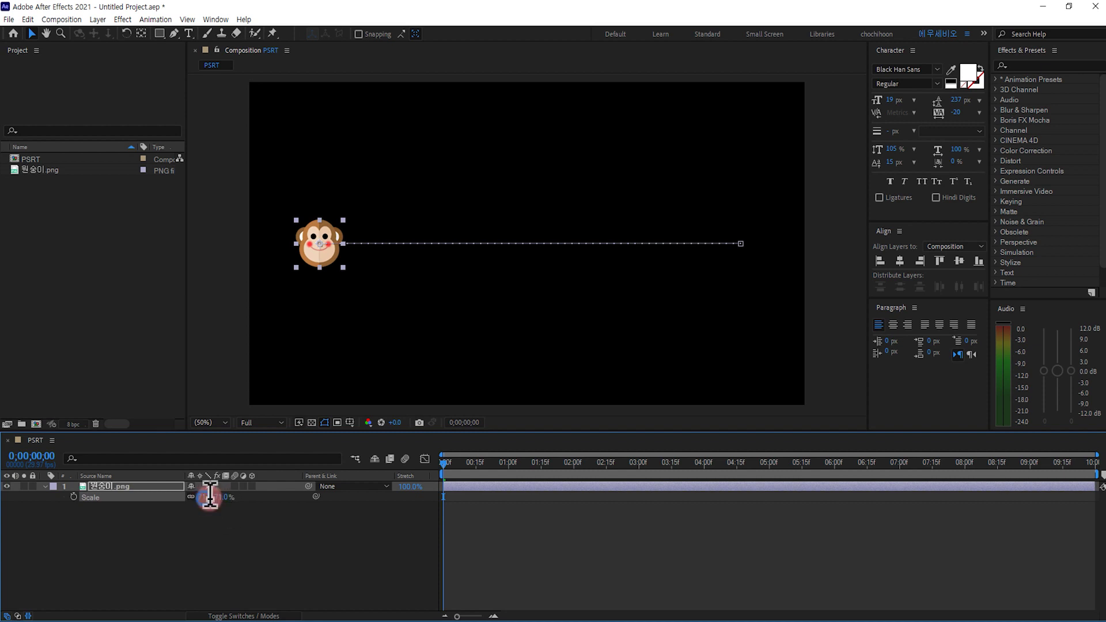
click(210, 498)
text(50)
click(217, 528)
click(321, 248)
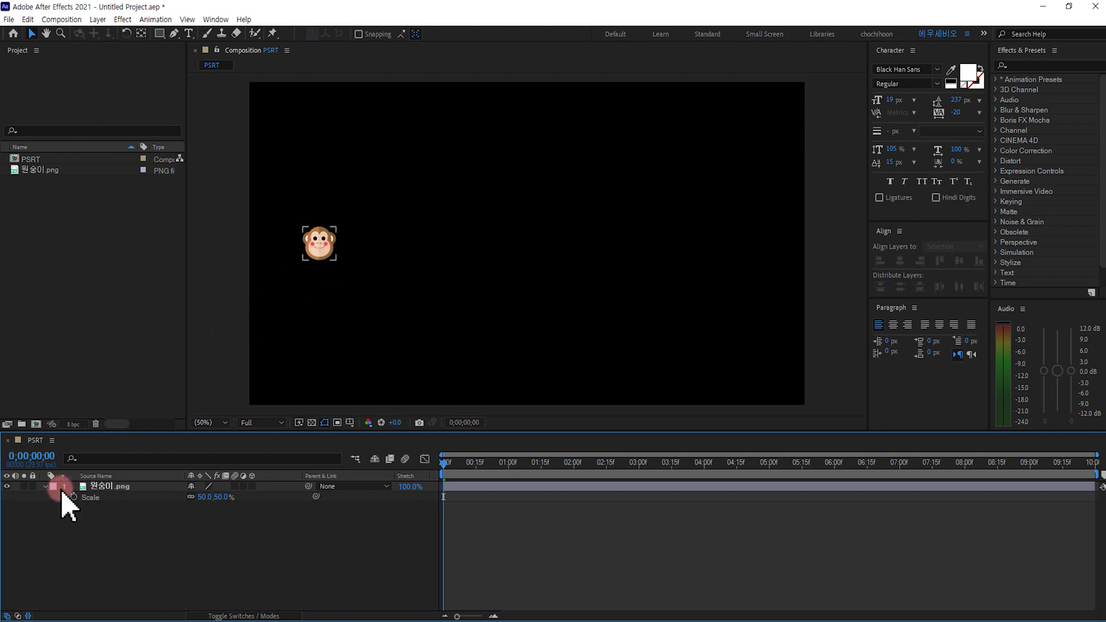
click(74, 497)
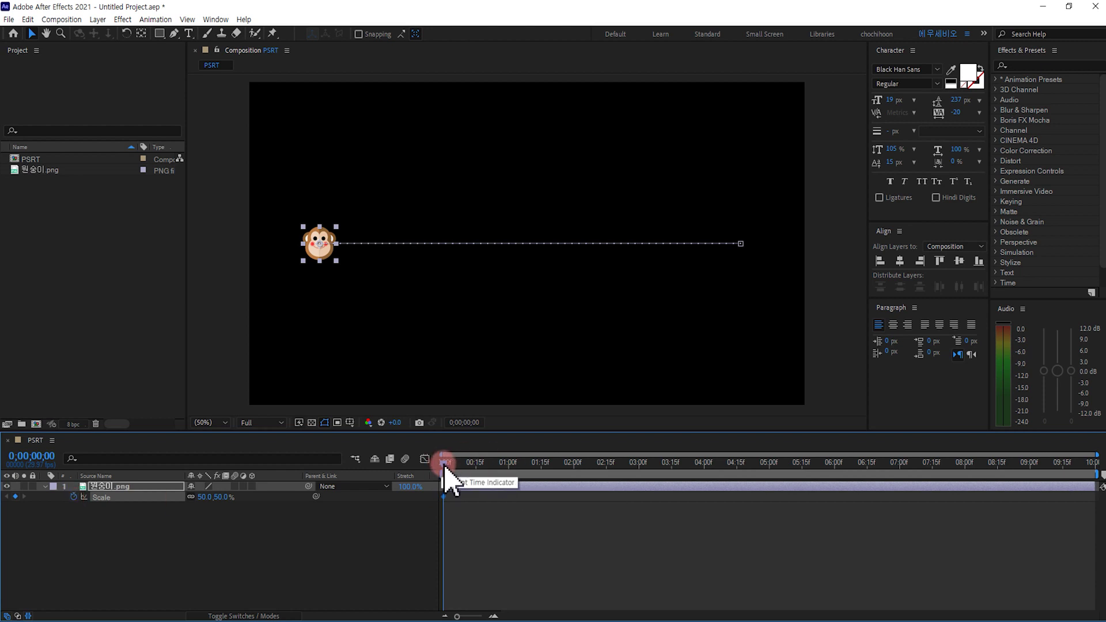
Step: Add a Scale keyframe of 150% at 0;00;00;29 on the monkey layer
drag(445, 466, 507, 468)
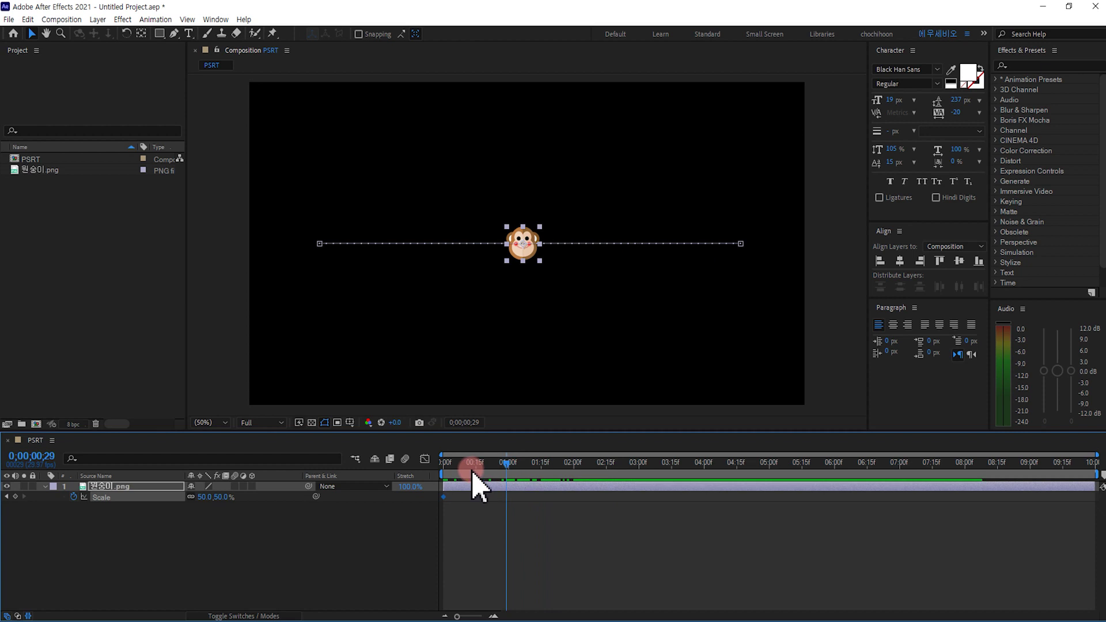
click(210, 498)
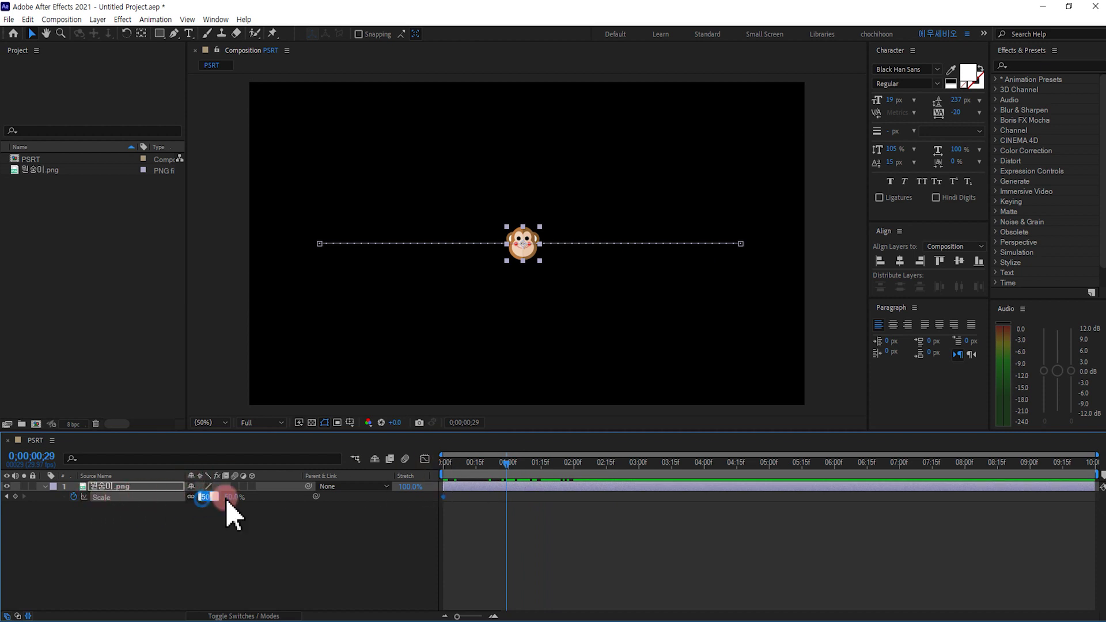
text(1)
click(346, 553)
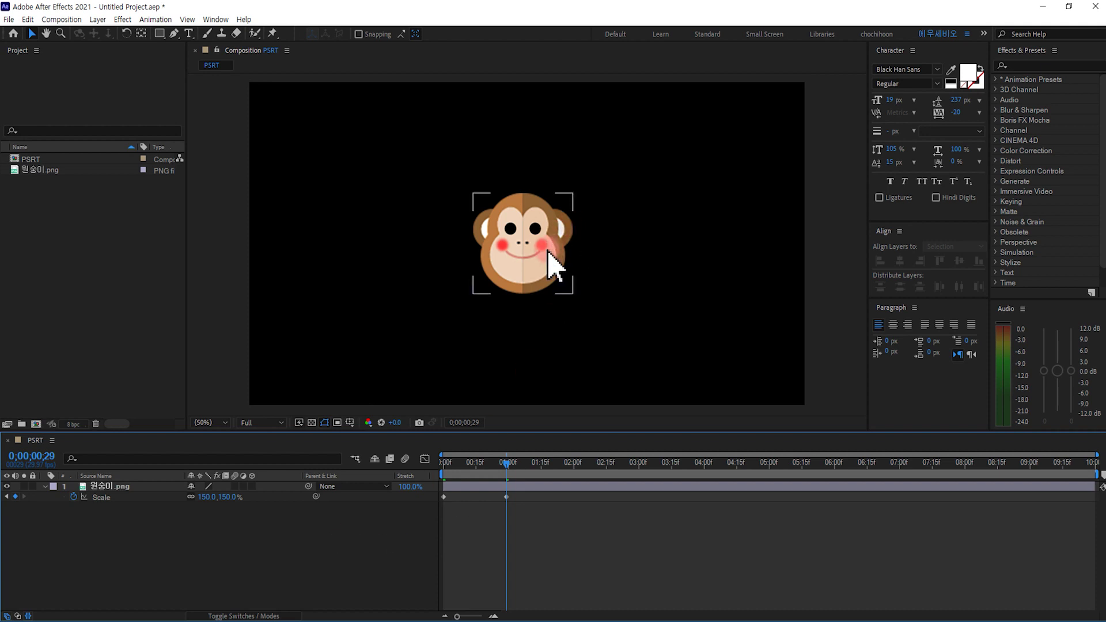
Step: Add a Scale keyframe of 100% at 0;00;02;00 on the monkey layer
drag(508, 463, 584, 489)
click(207, 497)
text(100)
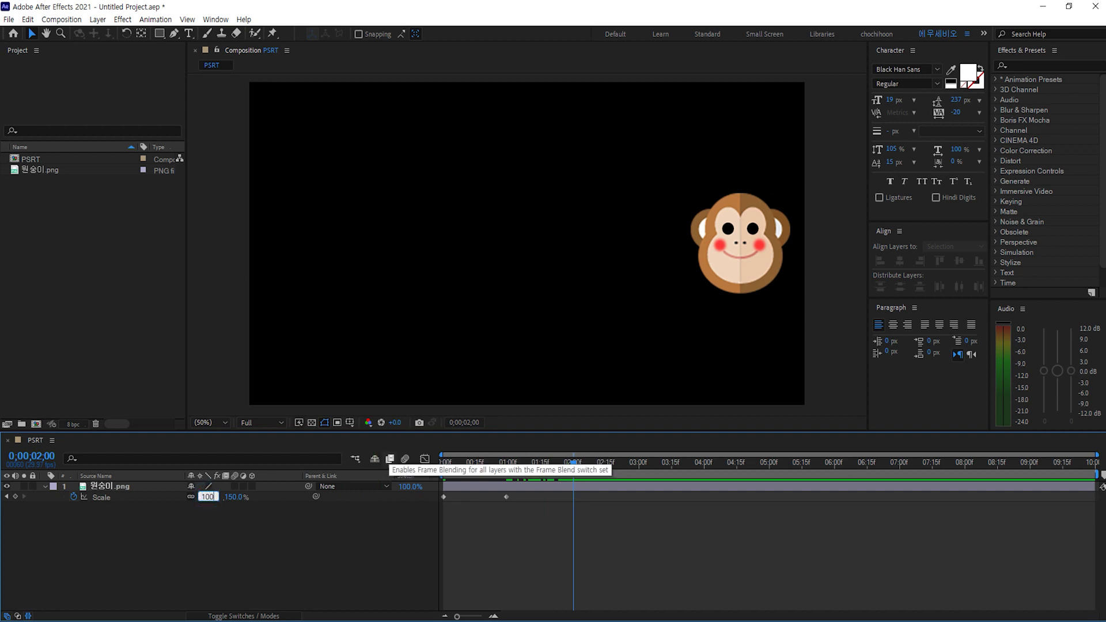
click(271, 543)
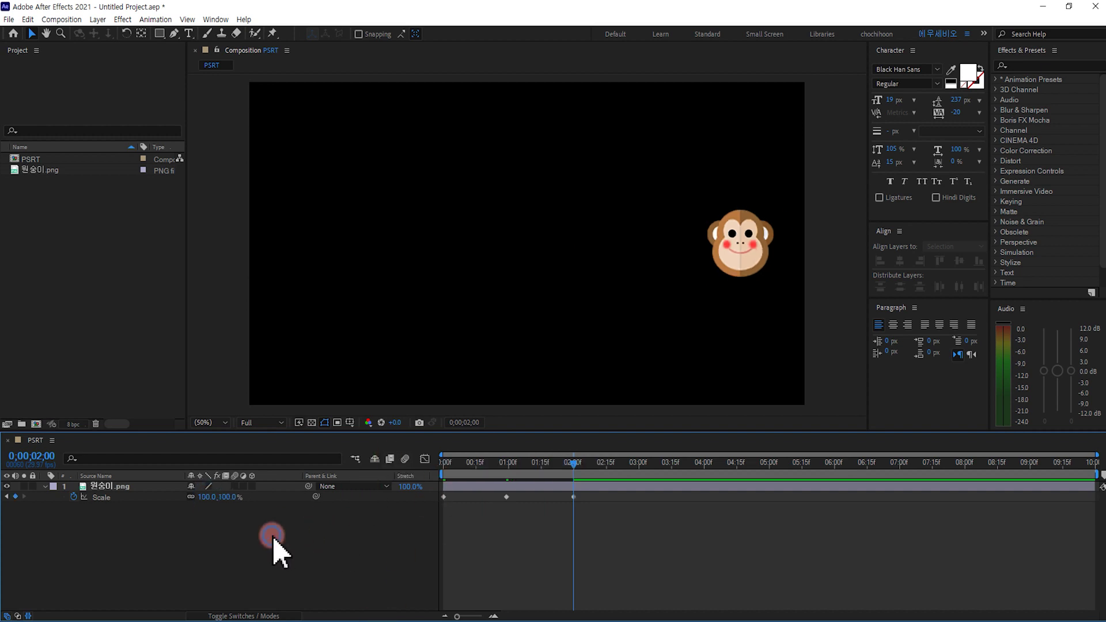
Step: Try scrubbing the Scale value at 0;00;02;00 down to 87%, and set it back to 100%
click(229, 498)
mouse_move(202, 497)
mouse_down()
mouse_move(230, 495)
mouse_move(189, 497)
mouse_up()
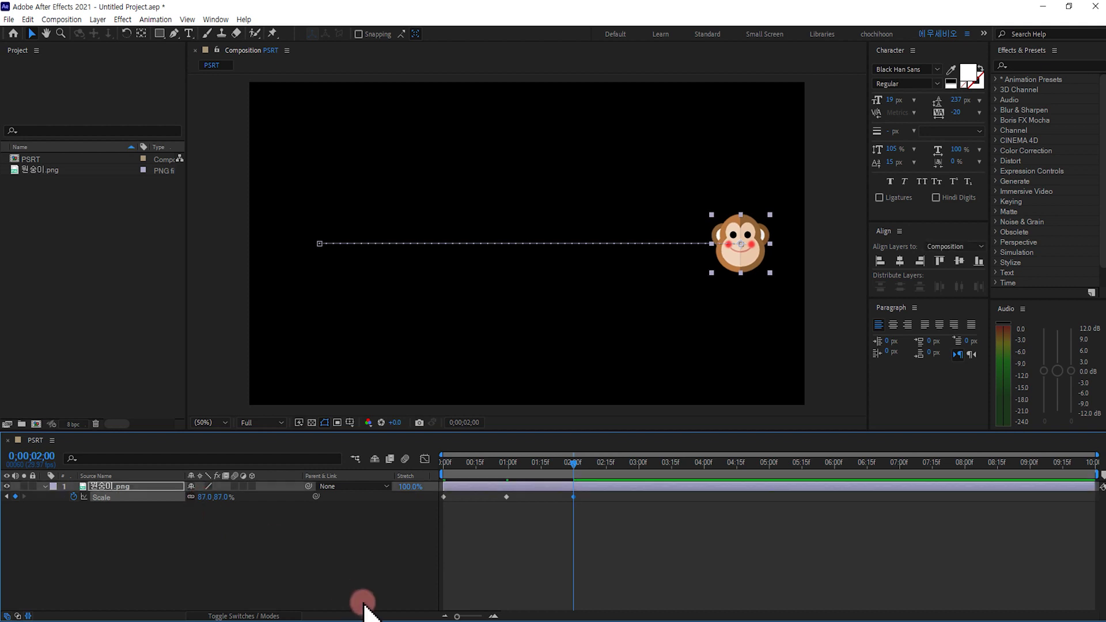
click(205, 496)
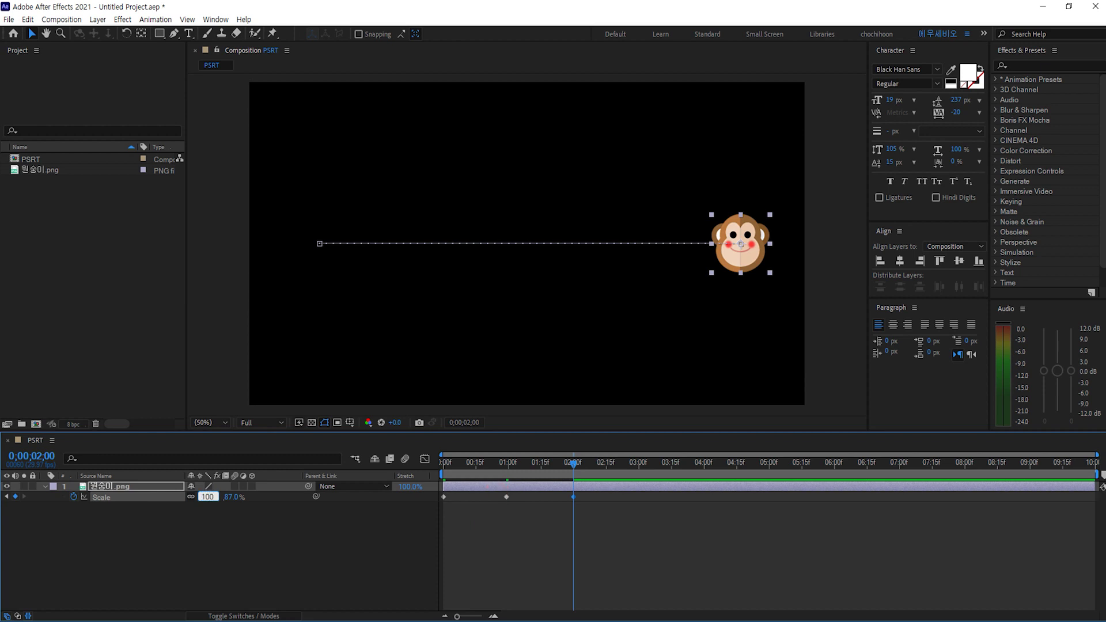
text(100)
click(499, 500)
Step: Return to 0;00;00;00 and reveal only the monkey layer's Rotation property
click(575, 462)
drag(576, 465, 444, 487)
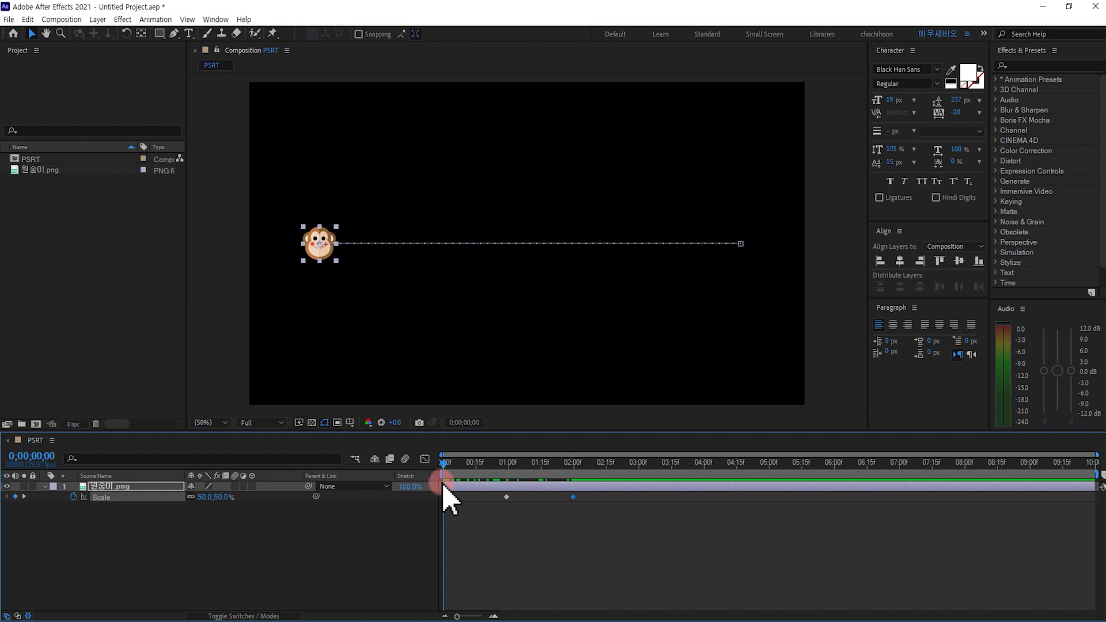
drag(445, 486, 415, 491)
click(113, 487)
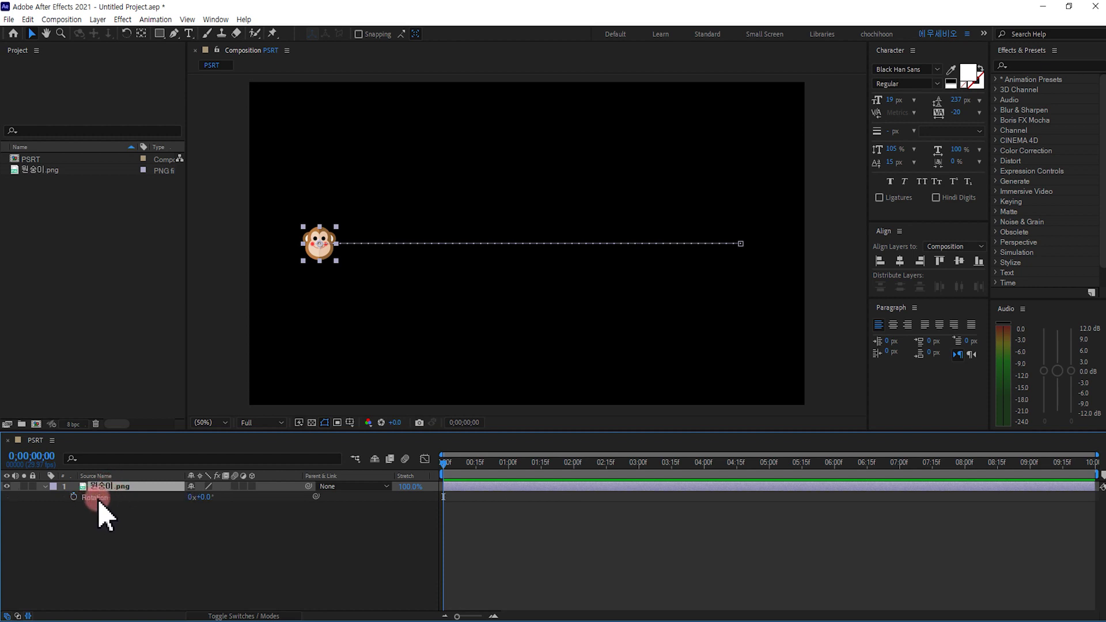
click(99, 506)
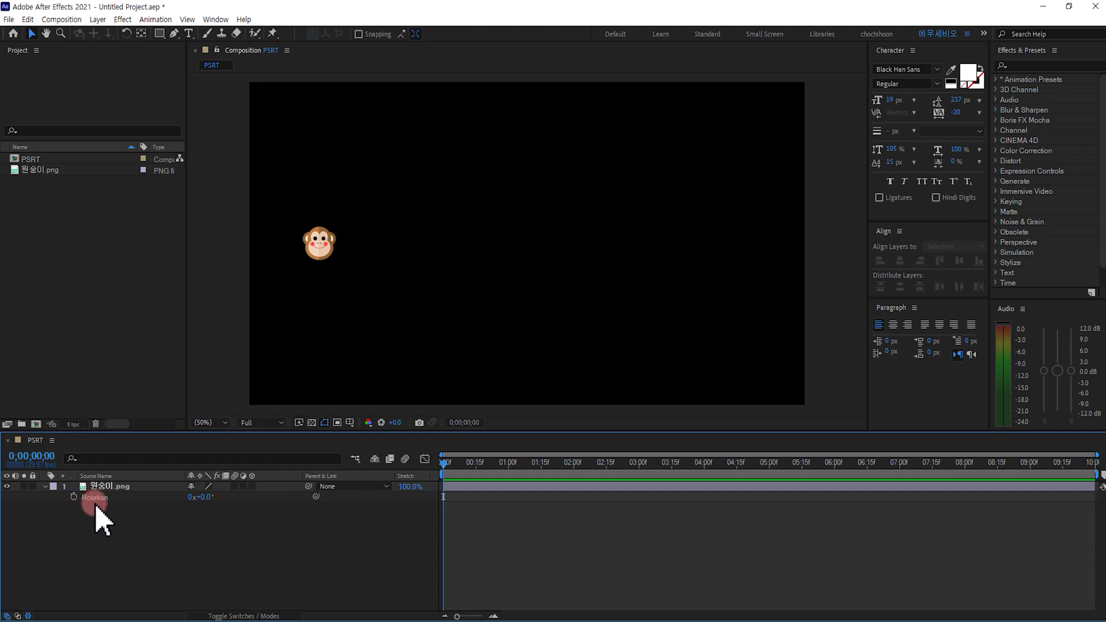
Step: Start Rotation keyframing on the monkey layer at 0;00;00;00 with a value of 0x+0.0°
mouse_move(197, 506)
mouse_down()
mouse_move(218, 504)
mouse_move(189, 504)
mouse_up()
mouse_move(191, 504)
mouse_down()
mouse_move(197, 512)
mouse_move(191, 504)
mouse_up()
drag(191, 504, 207, 516)
click(205, 503)
click(73, 497)
Step: Add a Rotation keyframe of 1x+0.0° at 0;00;01;15 on the monkey layer and shift it to 0;00;01;00
drag(444, 464, 543, 470)
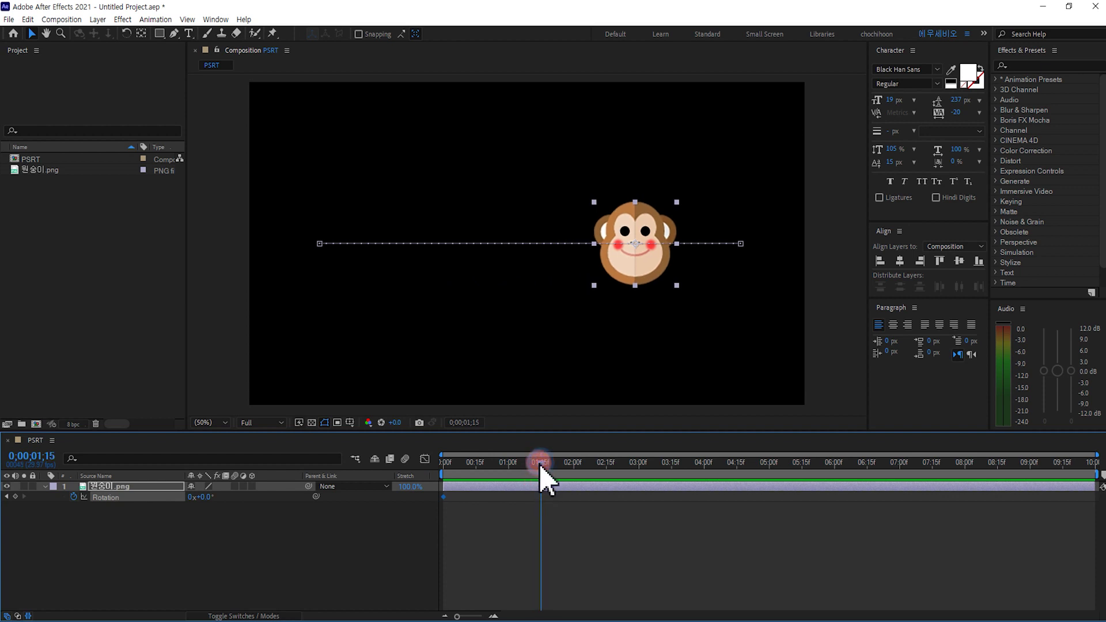
click(202, 497)
key(Return)
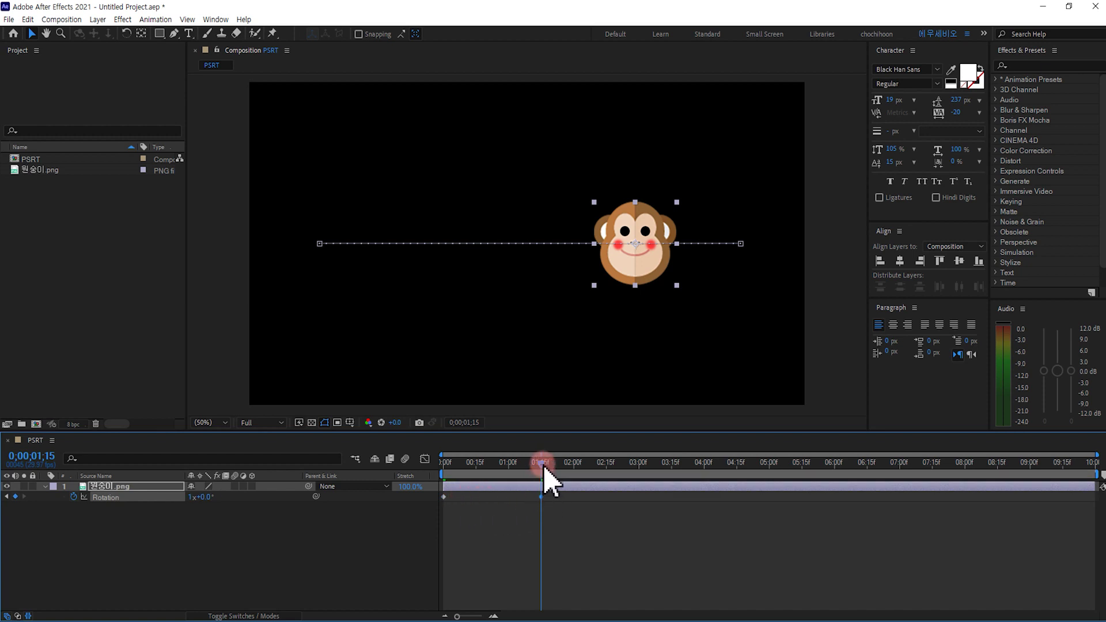
drag(542, 465, 510, 468)
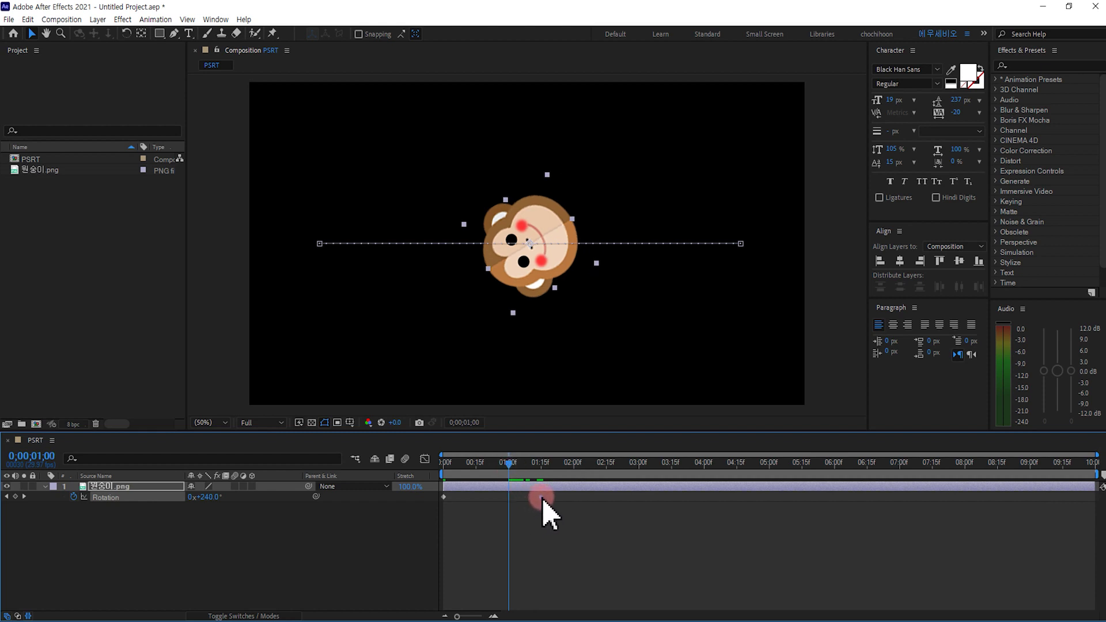
drag(541, 499, 579, 474)
Step: Add a Rotation keyframe of 0x+0.0° at 0;00;02;01 on the monkey layer
drag(200, 498, 190, 499)
text(0)
key(Return)
mouse_move(576, 463)
mouse_down()
mouse_move(429, 487)
mouse_move(551, 489)
mouse_move(579, 479)
mouse_up()
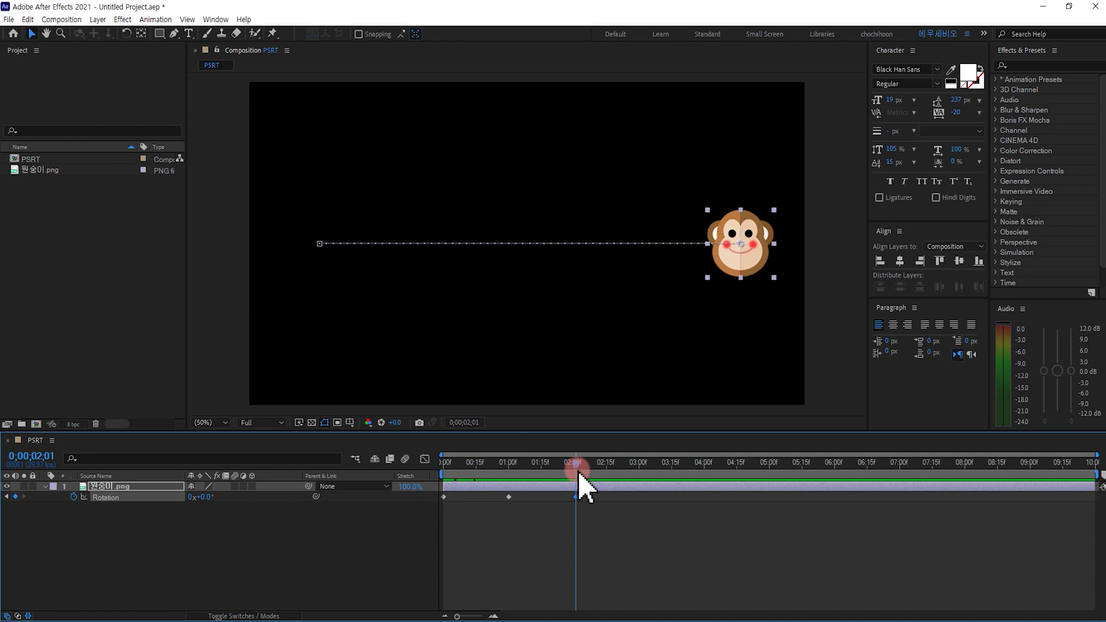
Step: Return to 0;00;00;00, reveal only the monkey layer's Opacity property and start its keyframing at 100%
key(Home)
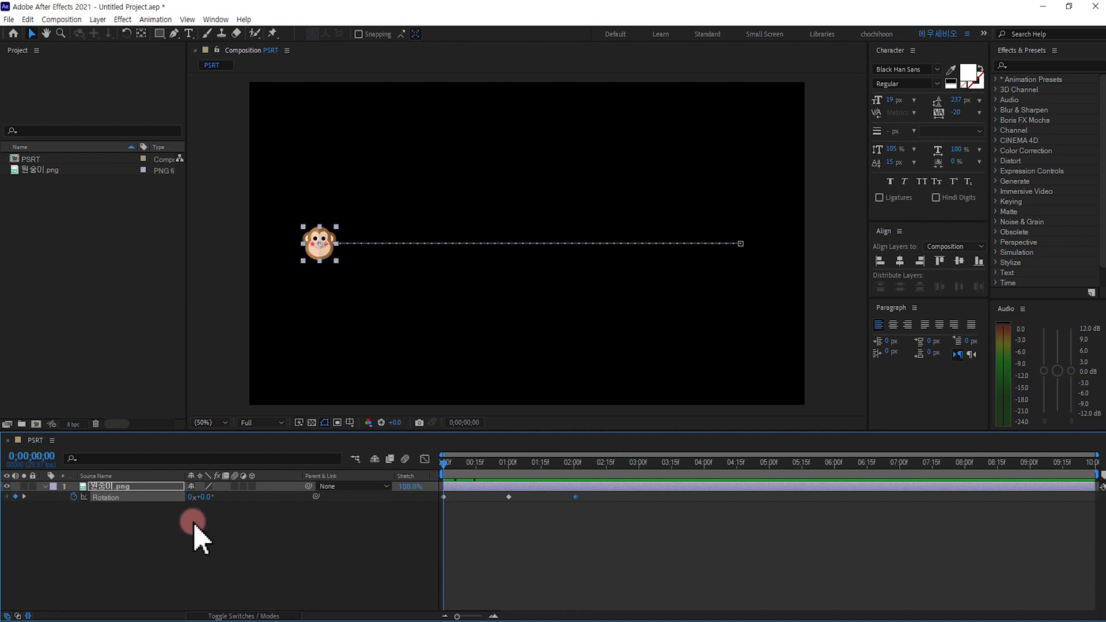
click(103, 487)
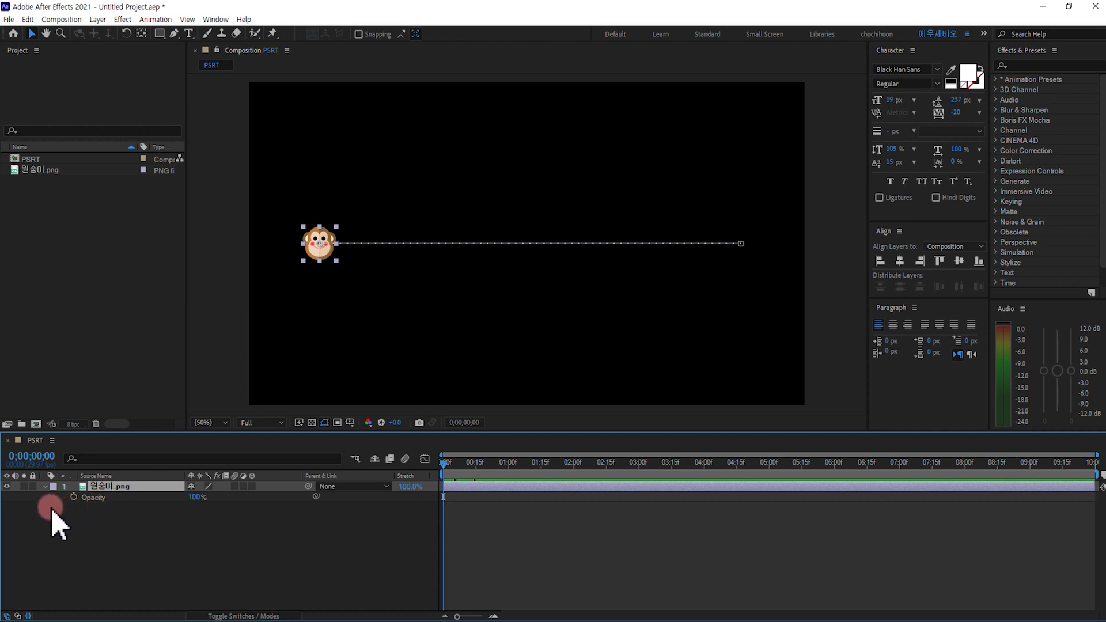
click(73, 498)
click(443, 463)
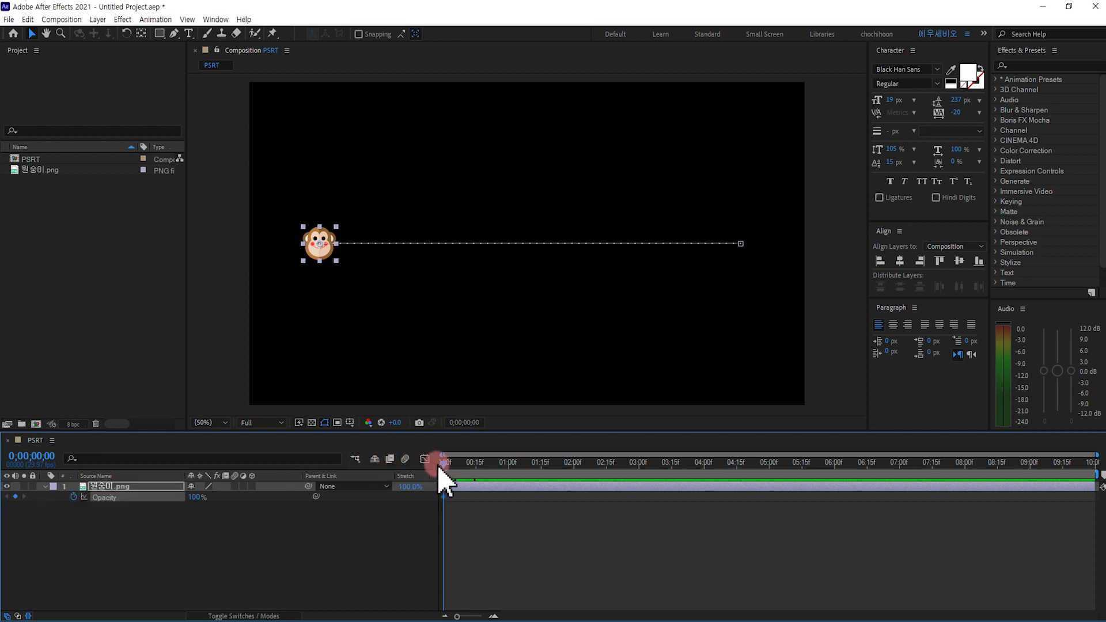
Step: Add an Opacity keyframe of 0% at 0;00;00;18 on the monkey layer
drag(447, 470, 486, 471)
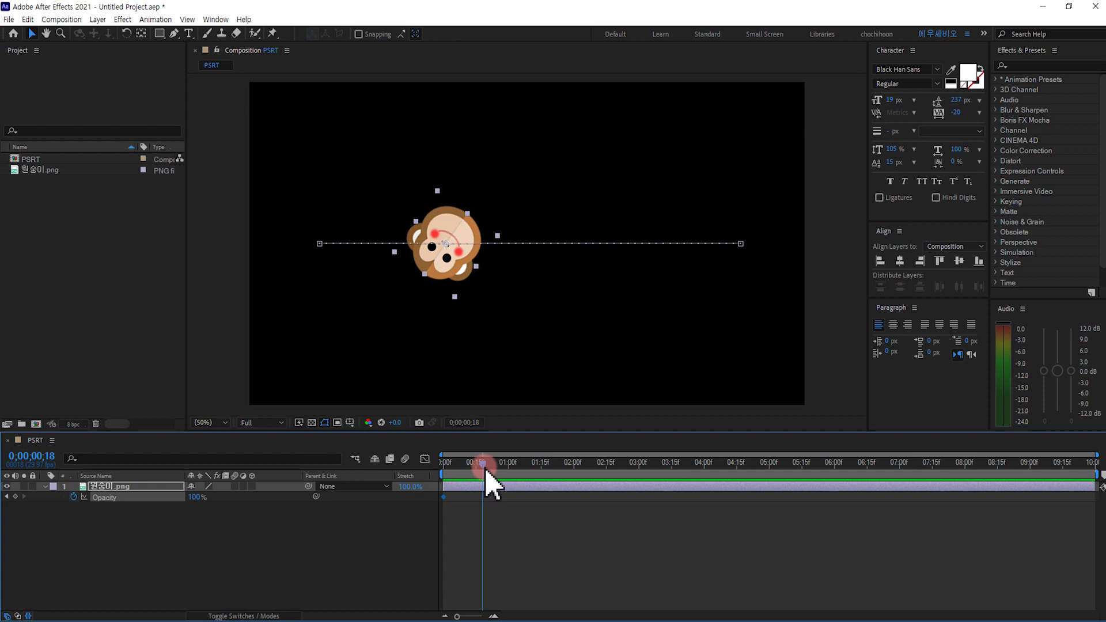
click(197, 498)
text(0)
key(Return)
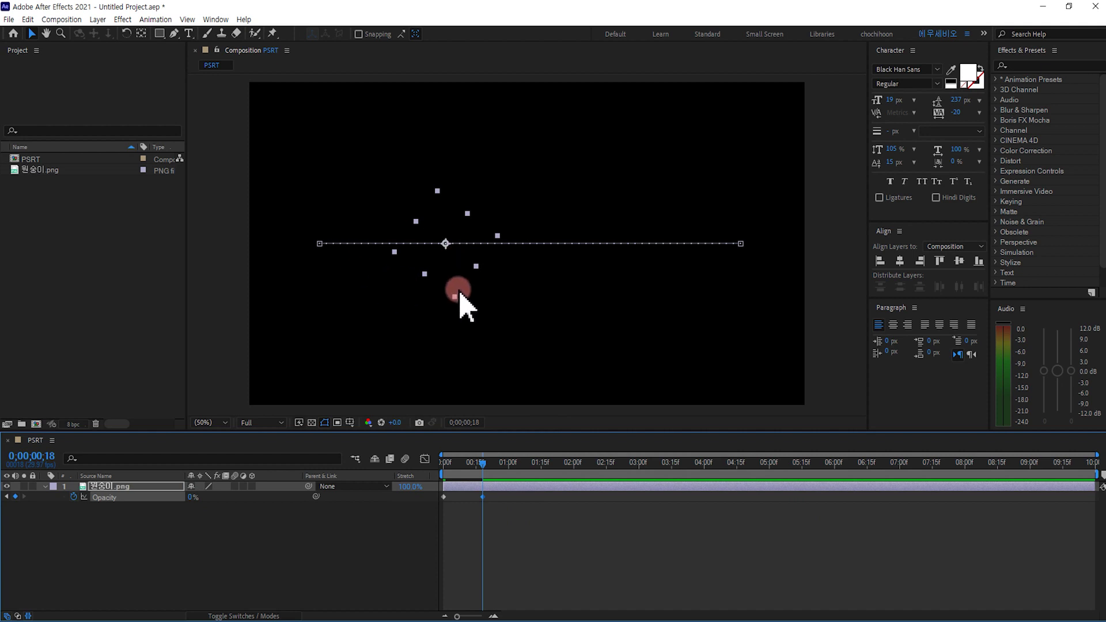
Step: Add an Opacity keyframe of 100% at 0;00;01;24 on the monkey layer and shift it to 0;00;02;00
drag(484, 462, 563, 470)
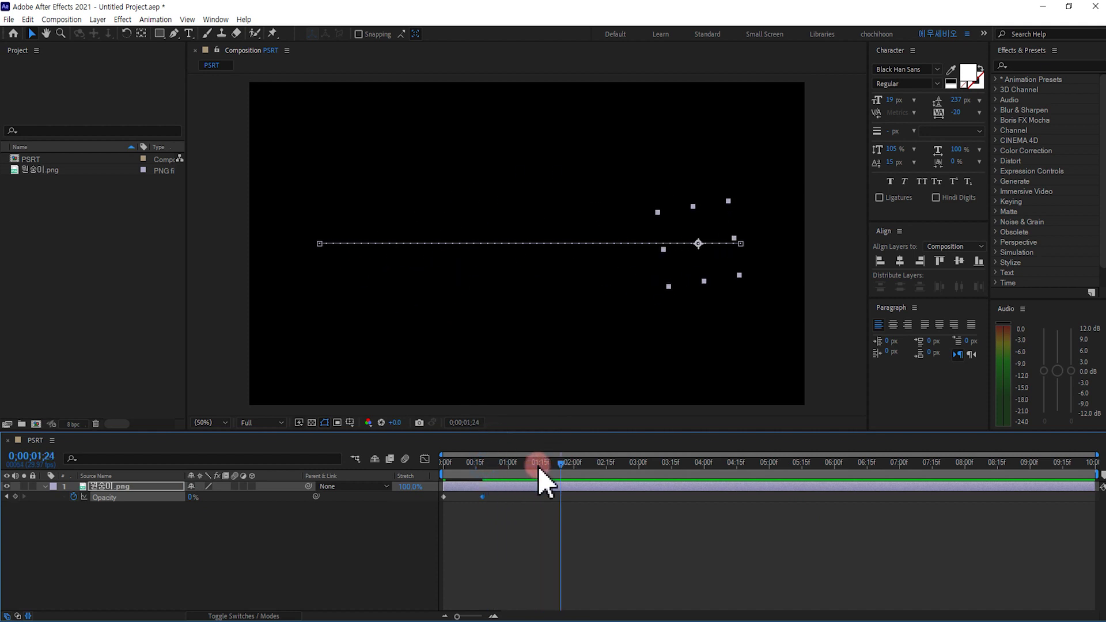
click(193, 498)
click(648, 490)
drag(563, 463, 564, 501)
drag(573, 462, 578, 465)
click(560, 497)
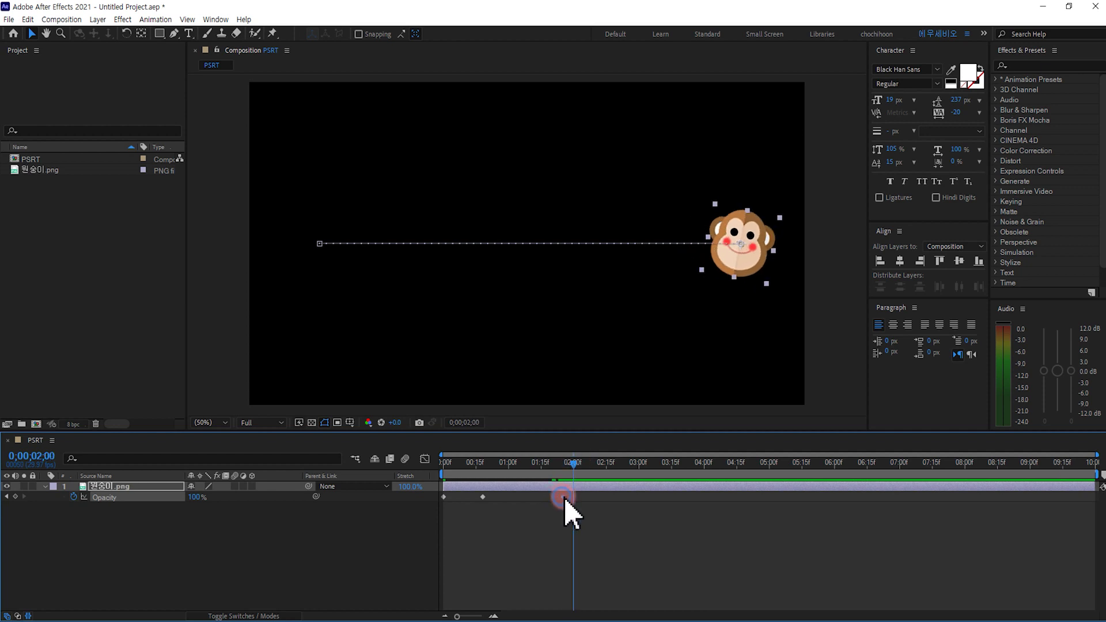
click(563, 487)
mouse_move(571, 461)
mouse_down()
mouse_move(407, 462)
mouse_move(575, 468)
mouse_up()
Step: Reveal all keyframed properties of the monkey layer together in the timeline
click(111, 519)
click(110, 488)
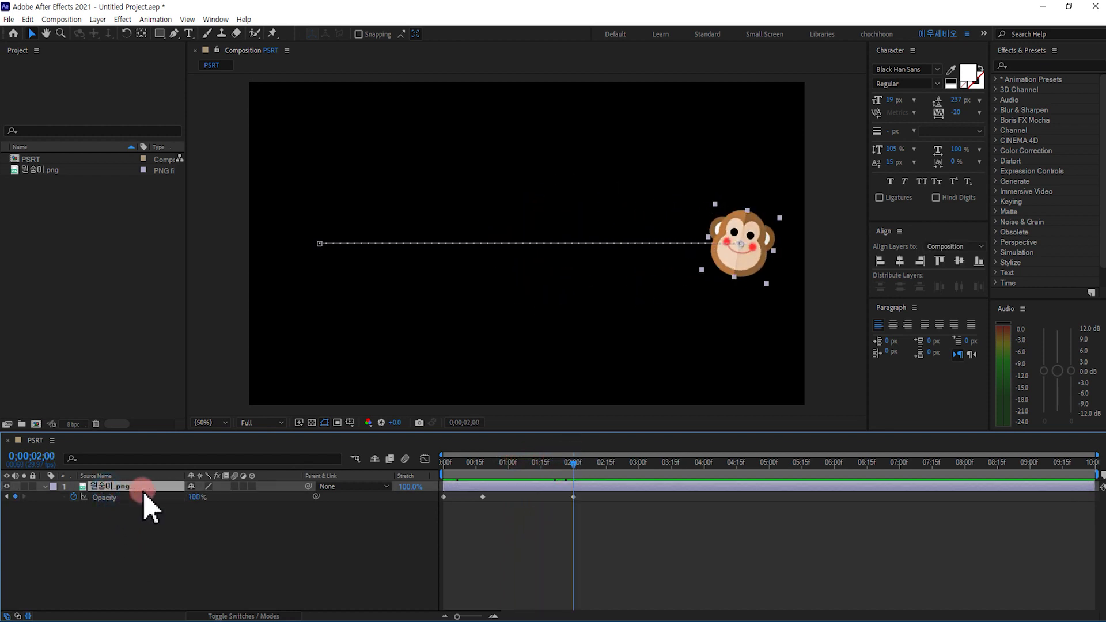
key(u)
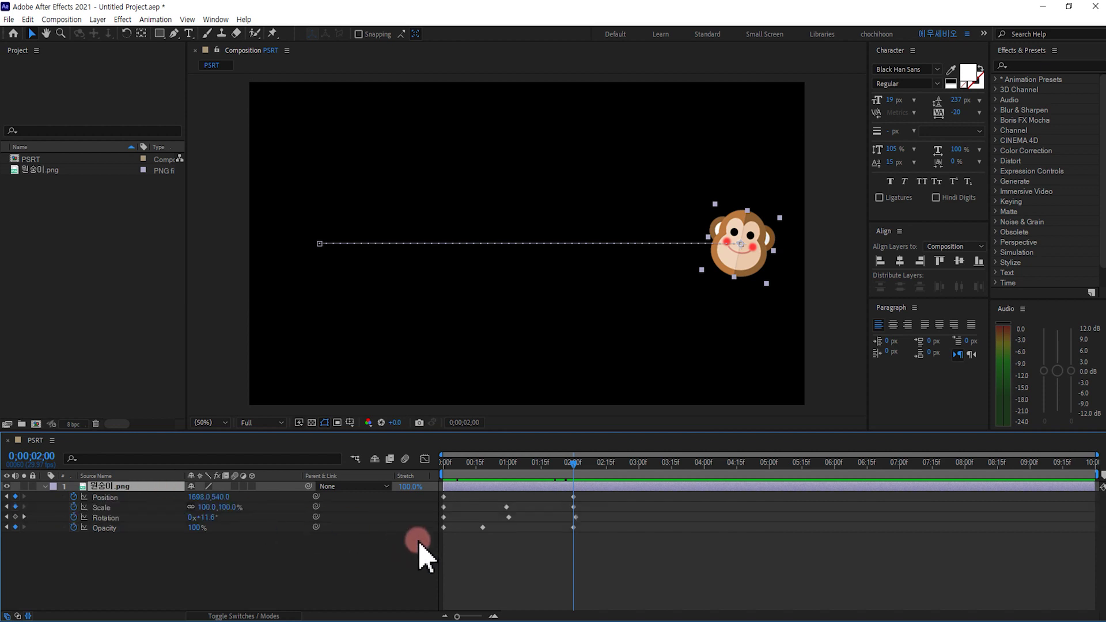
Step: Preview the monkey layer's combined animation from 0;00;00;00
drag(445, 526, 581, 553)
drag(475, 499, 634, 517)
key(Home)
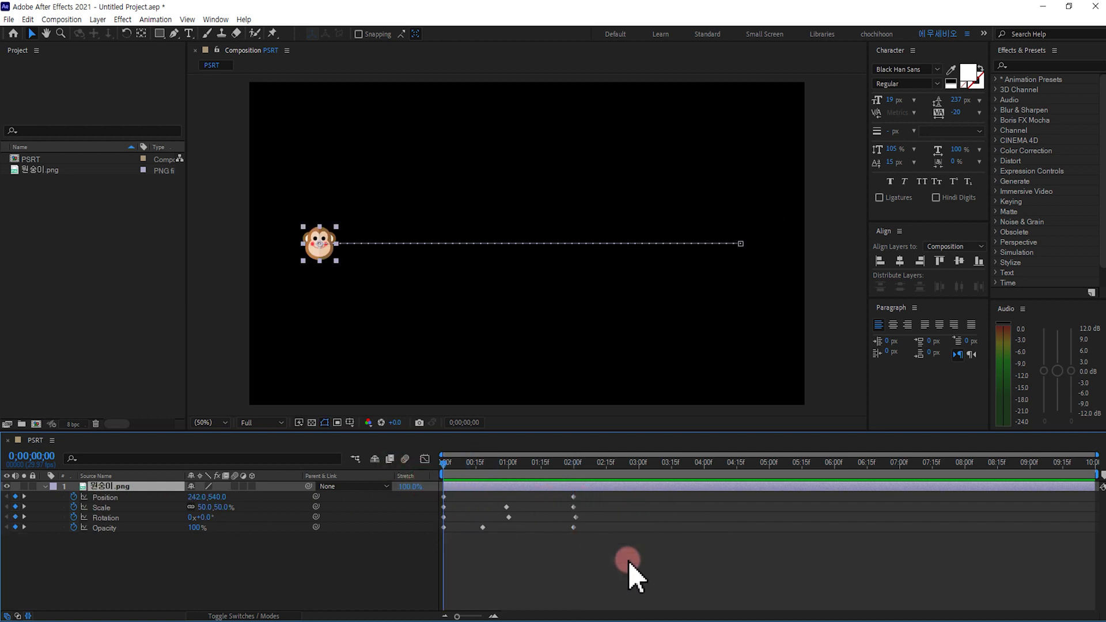
key(space)
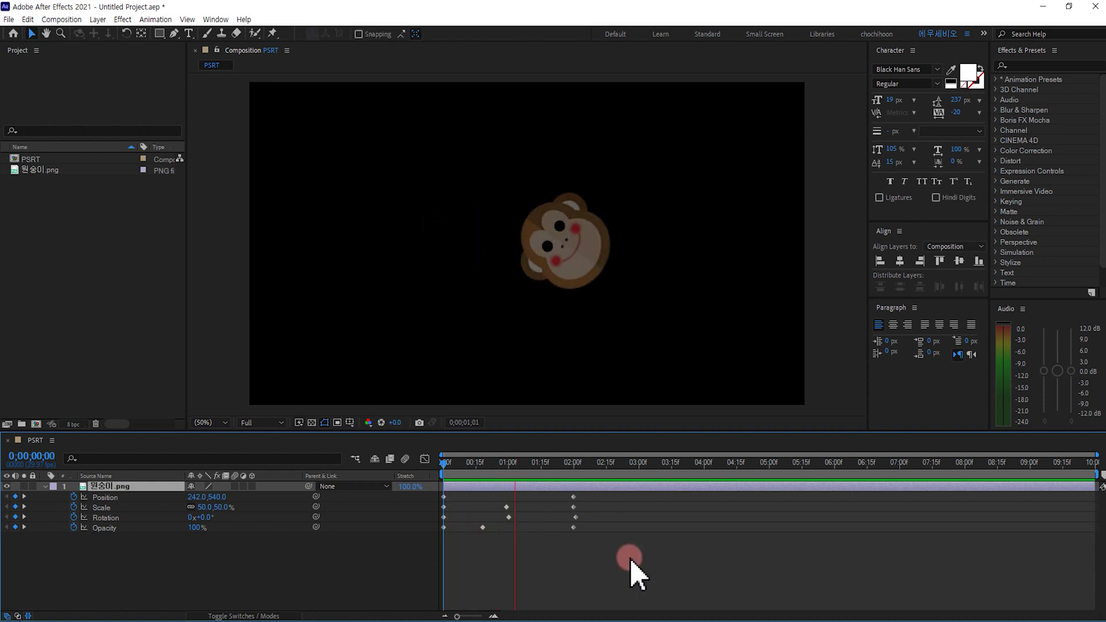
click(603, 538)
Step: Move the last Rotation keyframe to 0;00;02;00, in line with the other properties' final keyframes
click(576, 521)
click(577, 519)
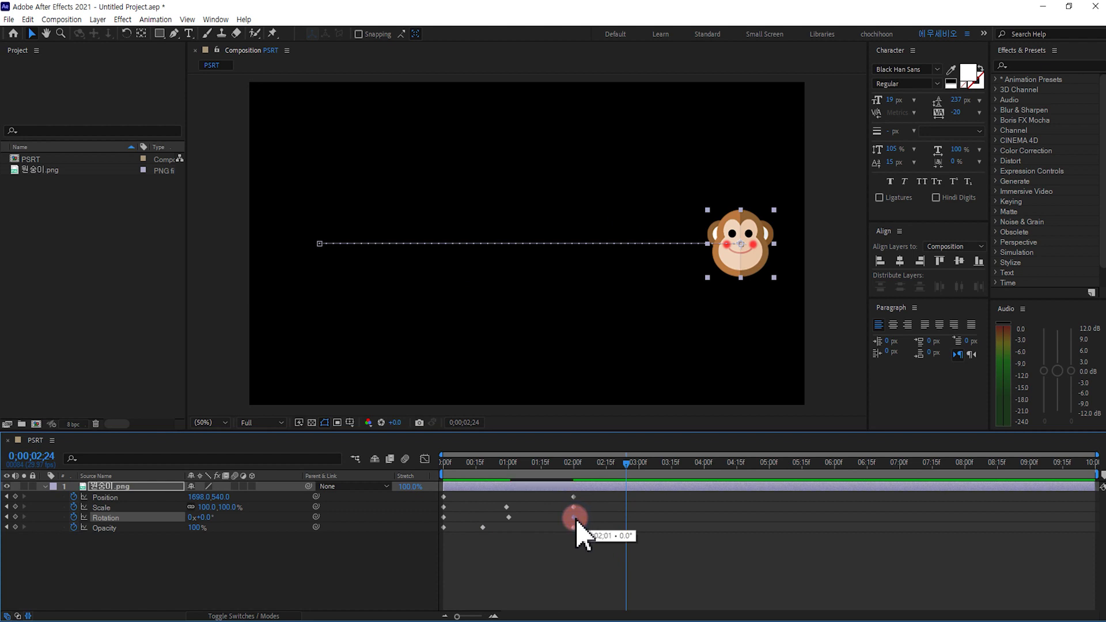
drag(626, 462, 544, 479)
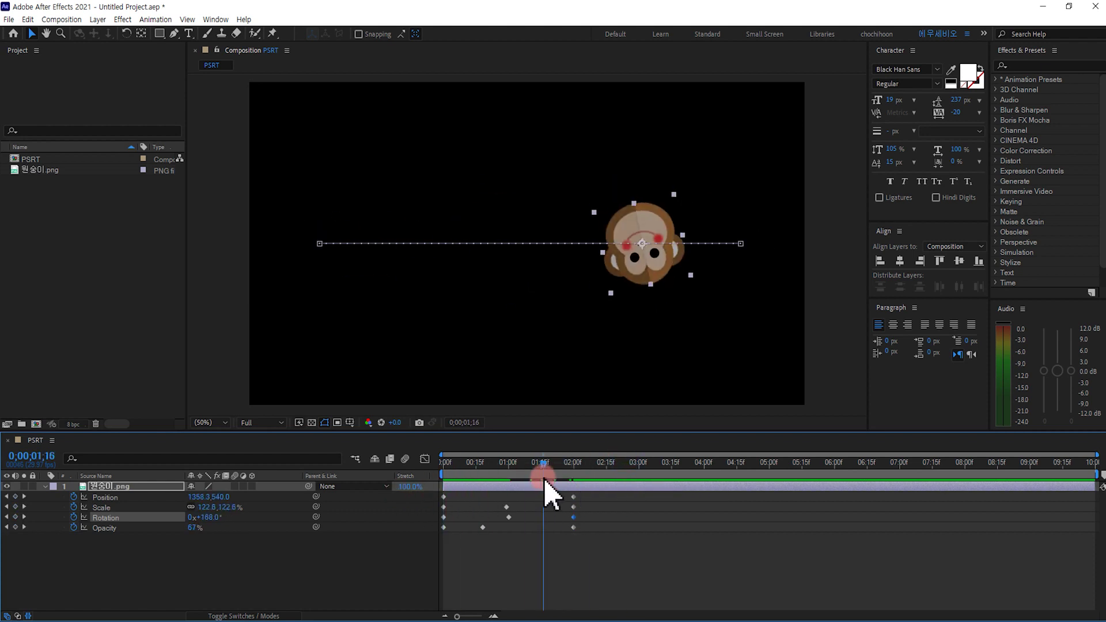
Step: Move the final keyframes of all four properties together to 0;00;03;12 and preview the slower animation from the start
drag(601, 559, 664, 497)
drag(563, 461, 415, 483)
key(space)
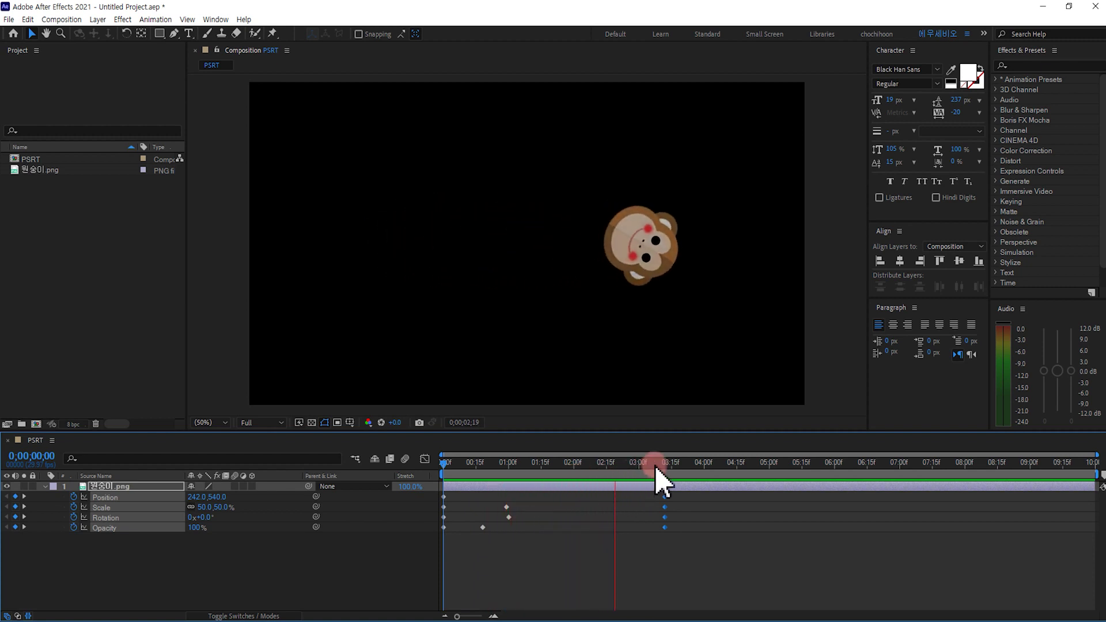
click(709, 462)
drag(689, 495, 671, 532)
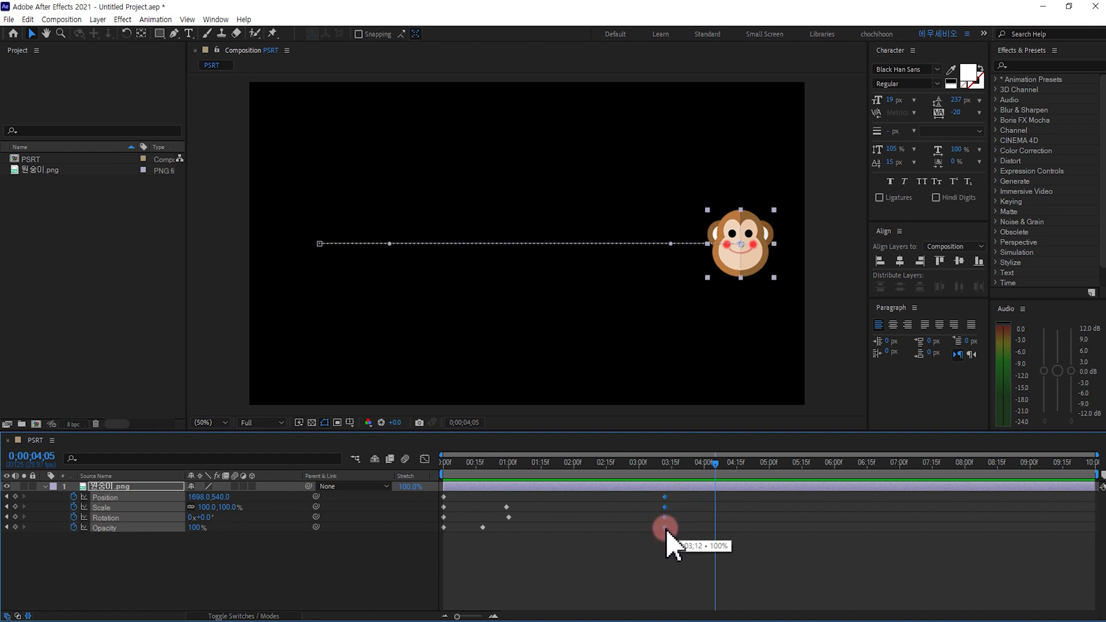
Step: Move the final keyframes of all four properties together to about 0;00;01;18 and preview the faster animation from the start
drag(667, 532, 549, 537)
click(450, 461)
key(space)
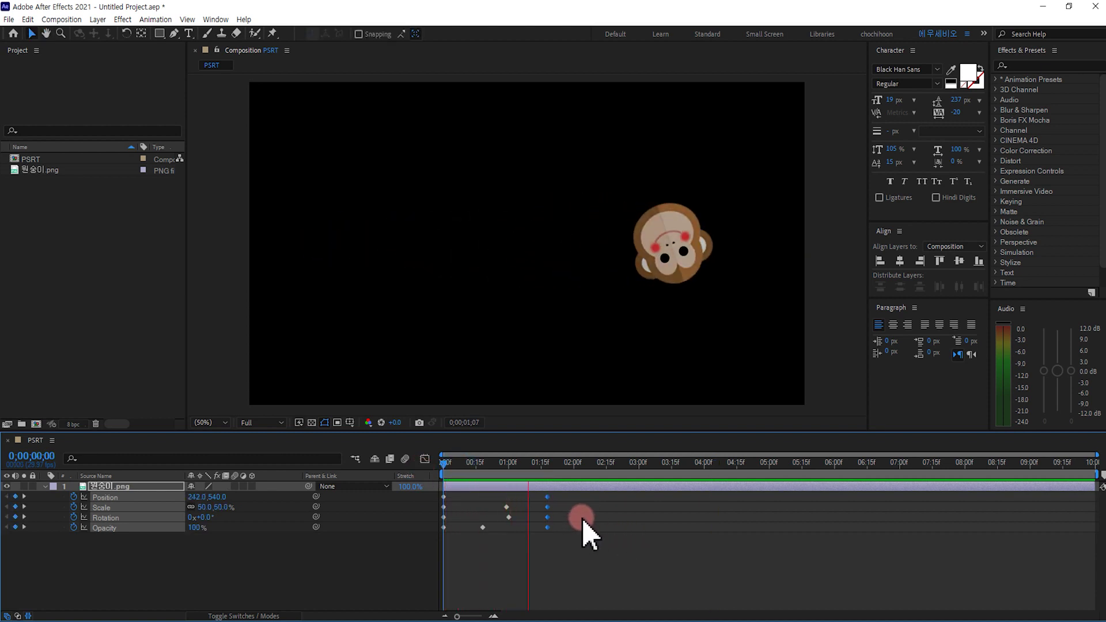
click(555, 516)
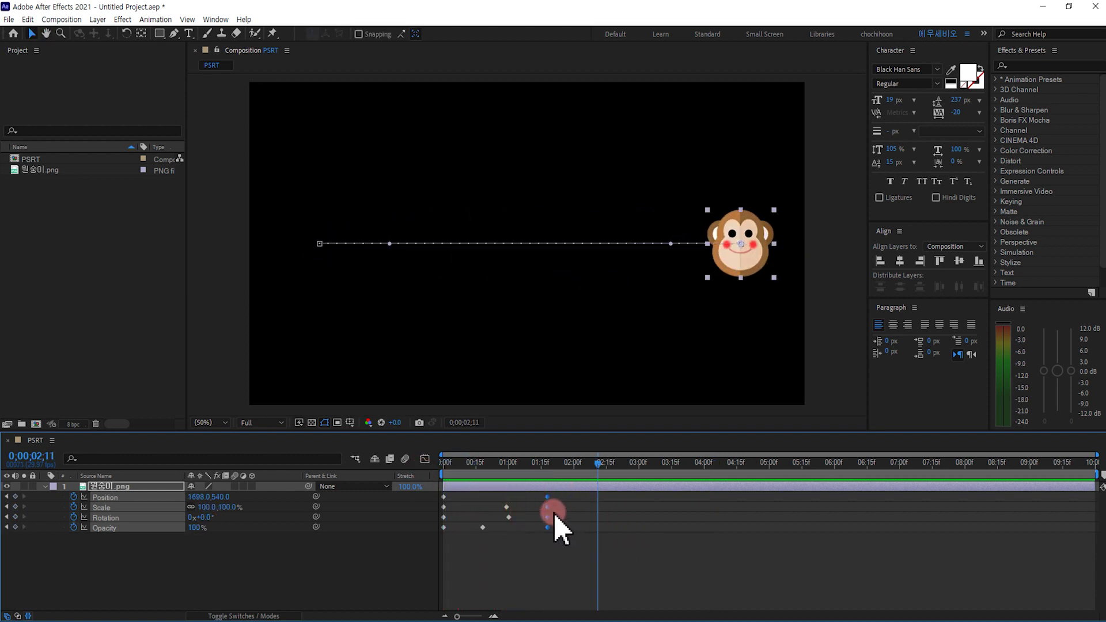